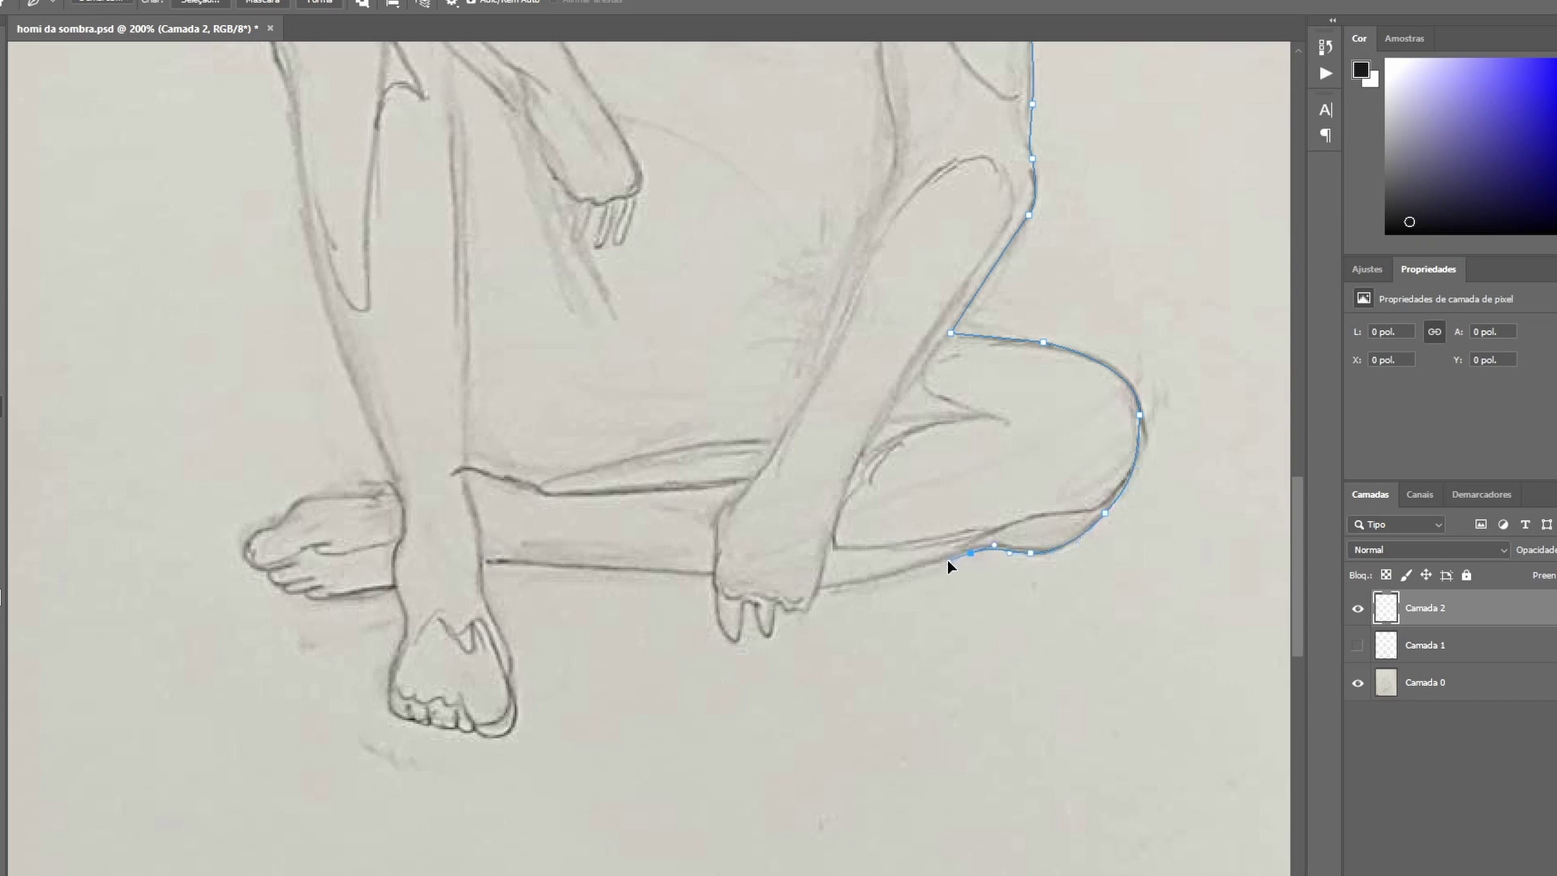
- Continue the Pen tool outline along the crossed leg's underside and around the fingers of the hand resting on the ground
drag(777, 604, 739, 614)
right_click(748, 607)
drag(728, 633, 711, 608)
key(ctrl+z)
right_click(713, 577)
click(712, 577)
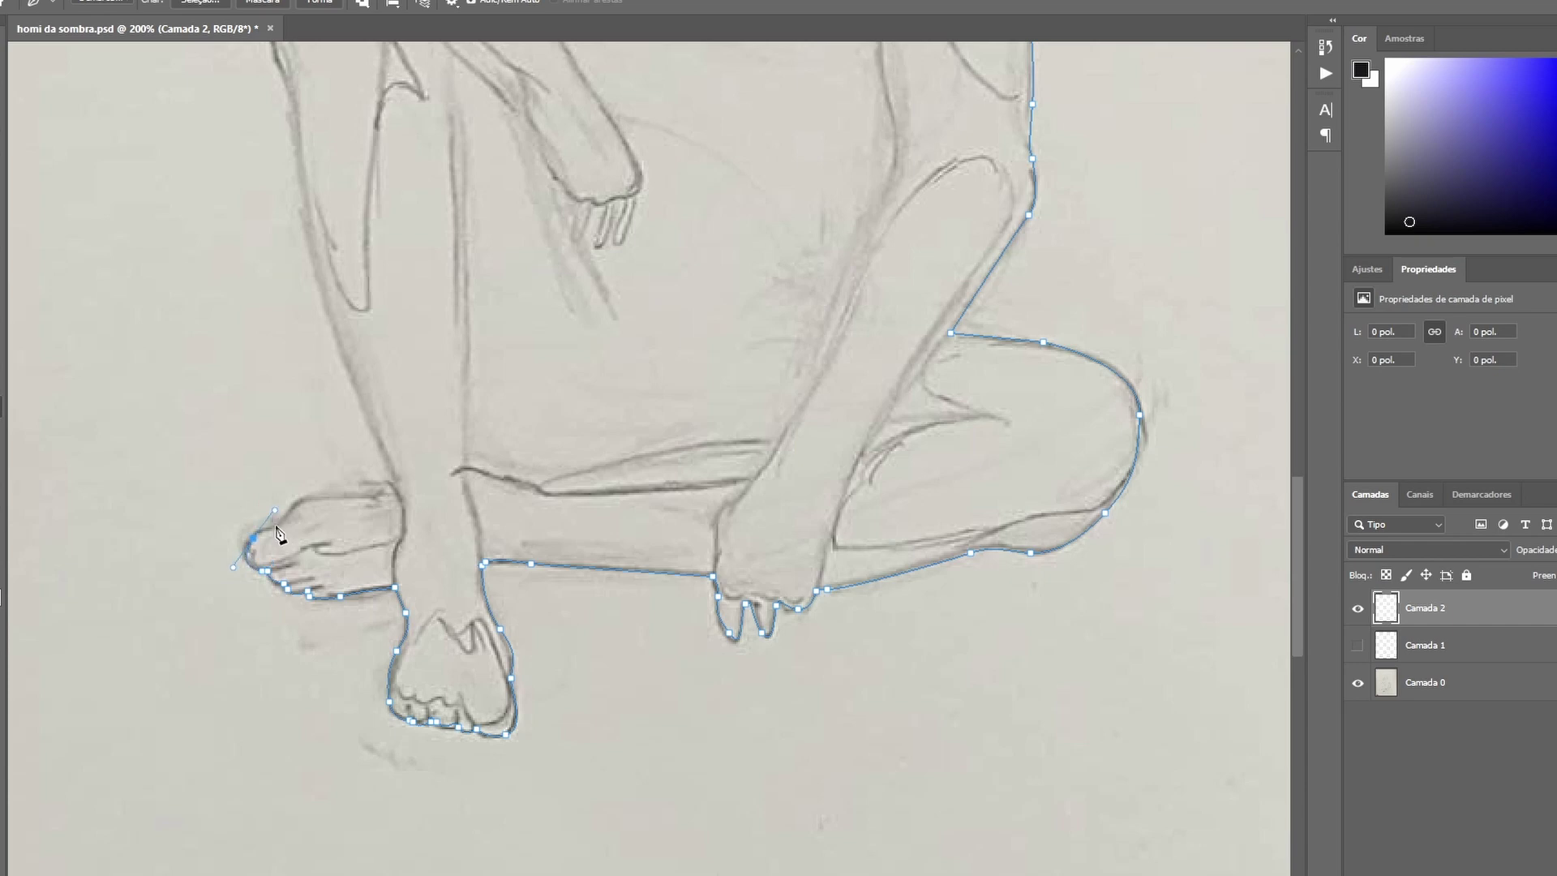
- Extend the outline from the tucked foot up the outer shin to the raised knee
scroll(339, 354, up, 5)
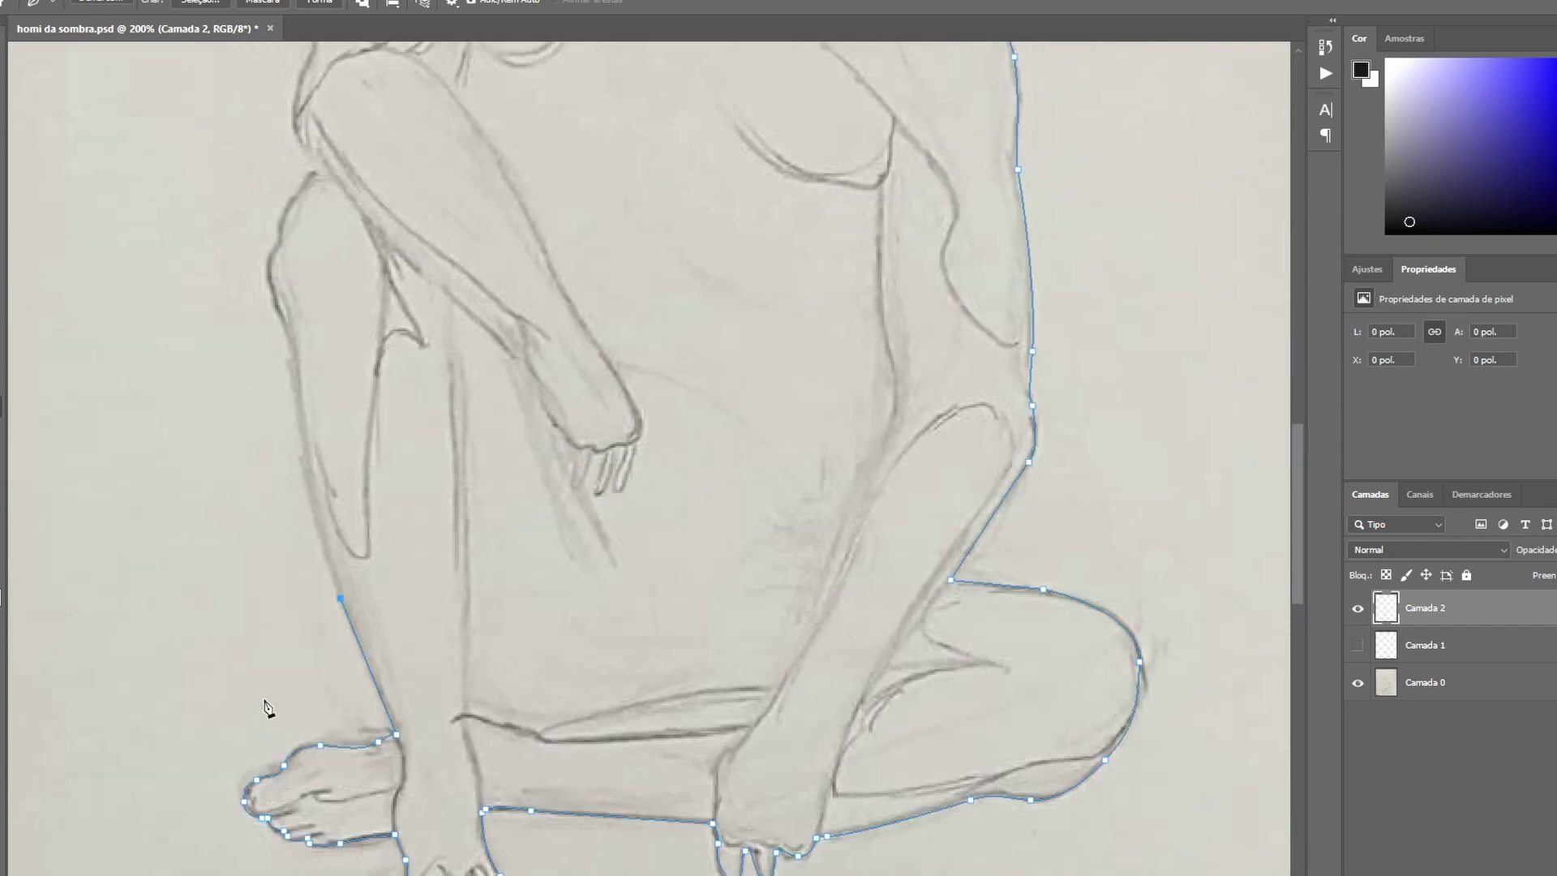
click(306, 710)
click(300, 650)
drag(276, 469, 281, 447)
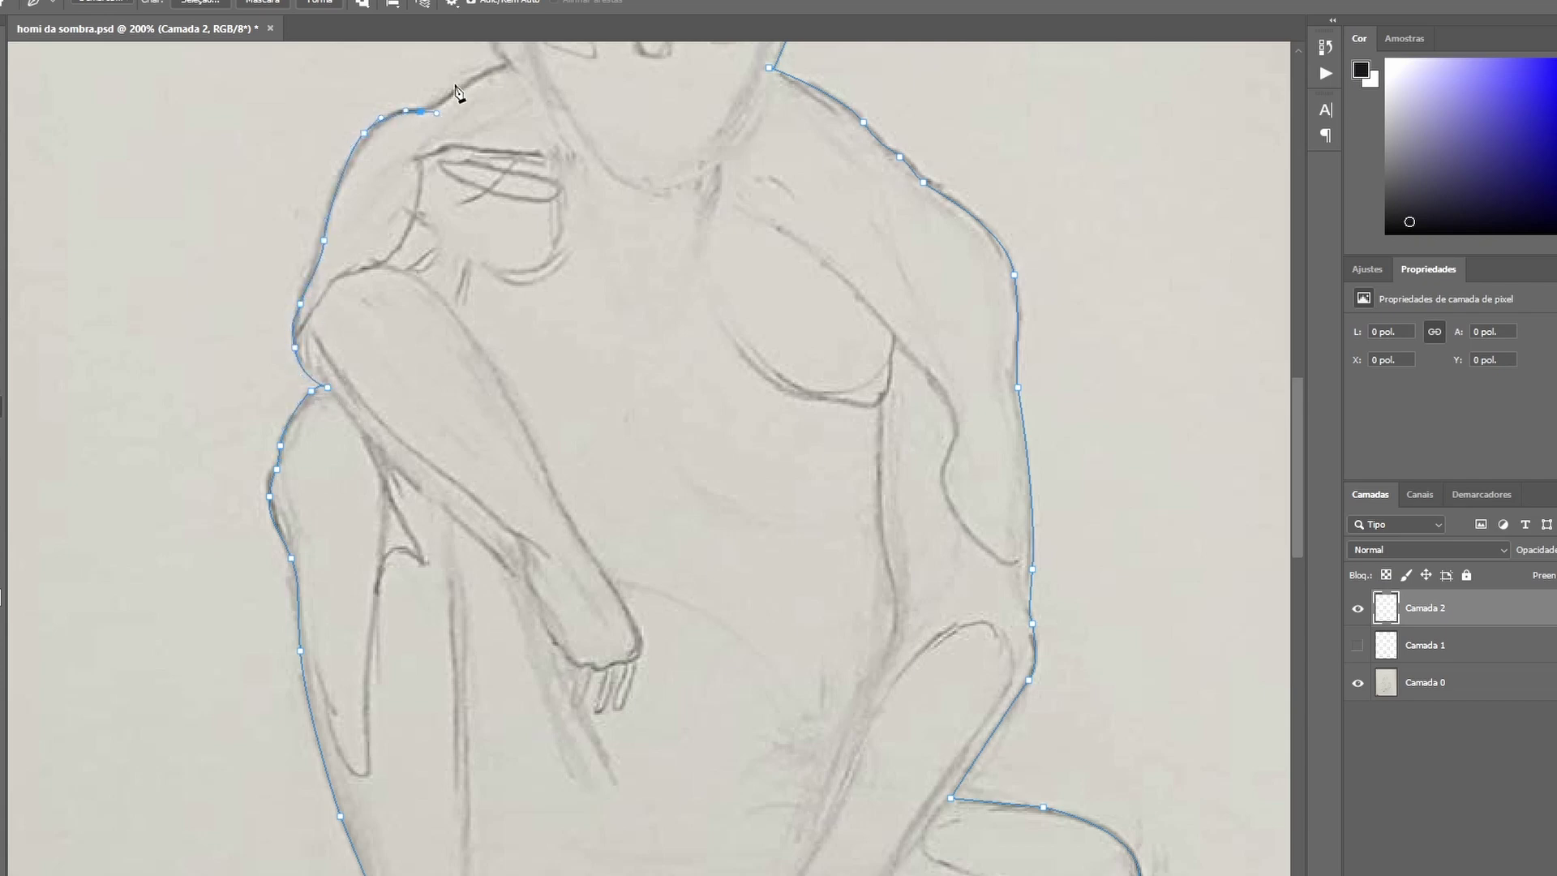
- Trace the outline past the shoulder and neck and around the remaining ear, closing the path at the head
click(508, 66)
scroll(507, 67, up, 4)
click(487, 396)
drag(489, 430, 532, 433)
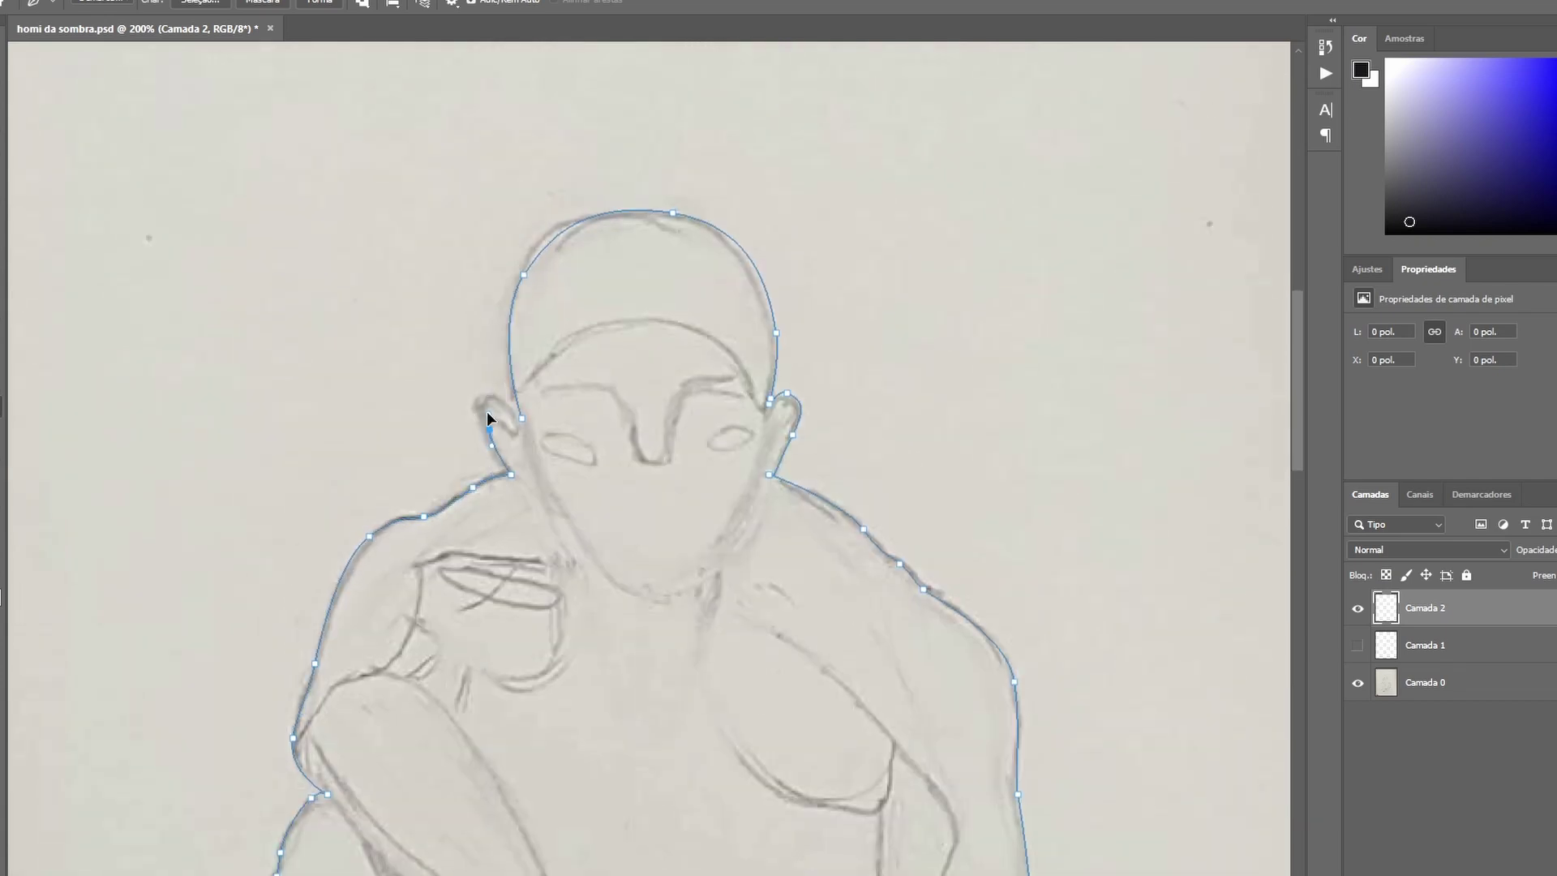
right_click(494, 405)
alt+click(494, 404)
key(ctrl+z)
key(ctrl+z)
click(522, 419)
click(499, 450)
- Convert the closed body outline into a selection
key(ctrl+minus)
key(ctrl+minus)
right_click(567, 430)
click(637, 497)
key(Return)
- Enlarge the brush, choose a dark grey and paint over the selected figure on the Camada 2 layer
key(b)
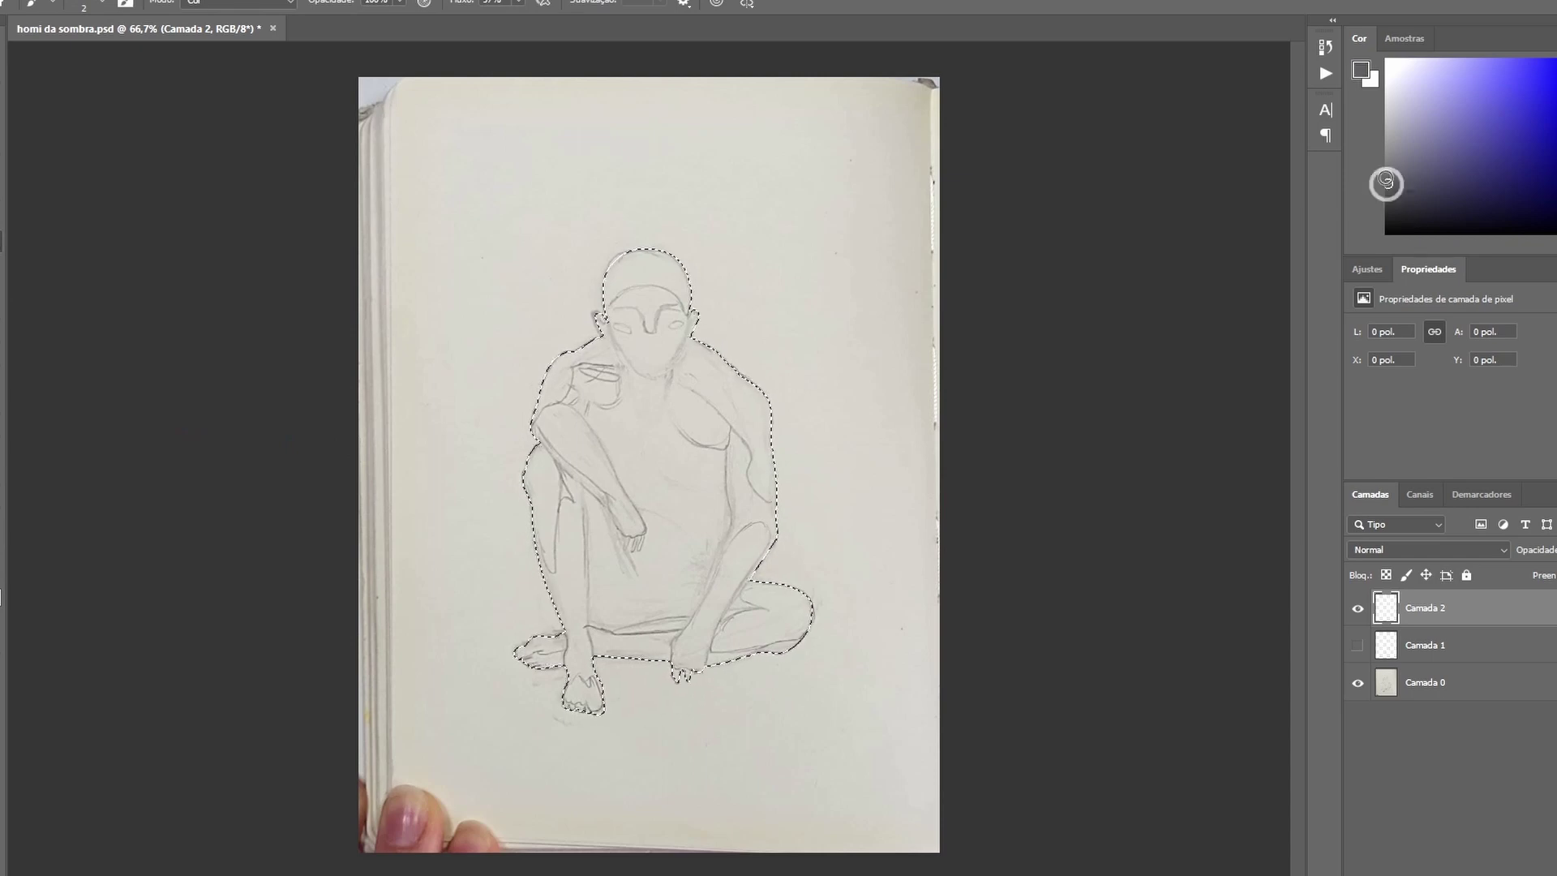
click(1387, 149)
key(F5)
click(1150, 178)
drag(1173, 300, 1238, 301)
drag(1331, 123, 1279, 103)
click(1387, 129)
drag(649, 272, 563, 469)
key(ctrl+z)
click(1386, 167)
mouse_move(649, 272)
mouse_down()
mouse_move(624, 323)
mouse_move(713, 633)
mouse_move(689, 365)
mouse_move(637, 662)
mouse_up()
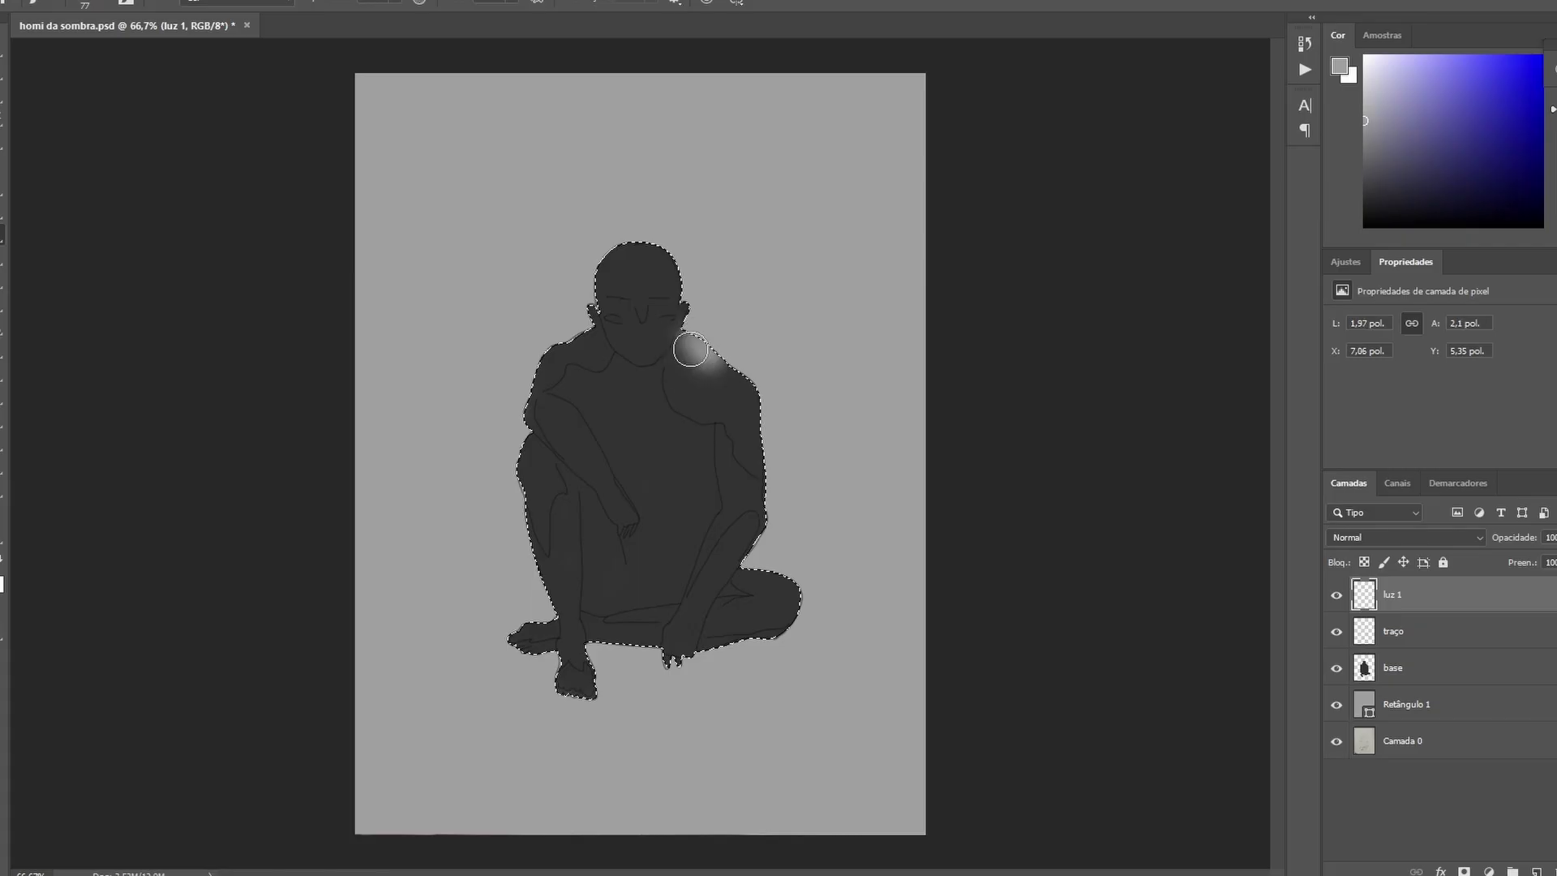
- Paint soft light-grey areas on the figure's shoulders, both forearms and hands on the luz 1 layer
mouse_move(697, 340)
mouse_down()
mouse_move(641, 267)
mouse_move(576, 333)
mouse_up()
mouse_move(666, 645)
mouse_down()
mouse_move(727, 536)
mouse_move(673, 664)
mouse_move(717, 576)
mouse_move(683, 640)
mouse_up()
key(ctrl+plus)
drag(519, 406, 499, 383)
drag(595, 467, 618, 535)
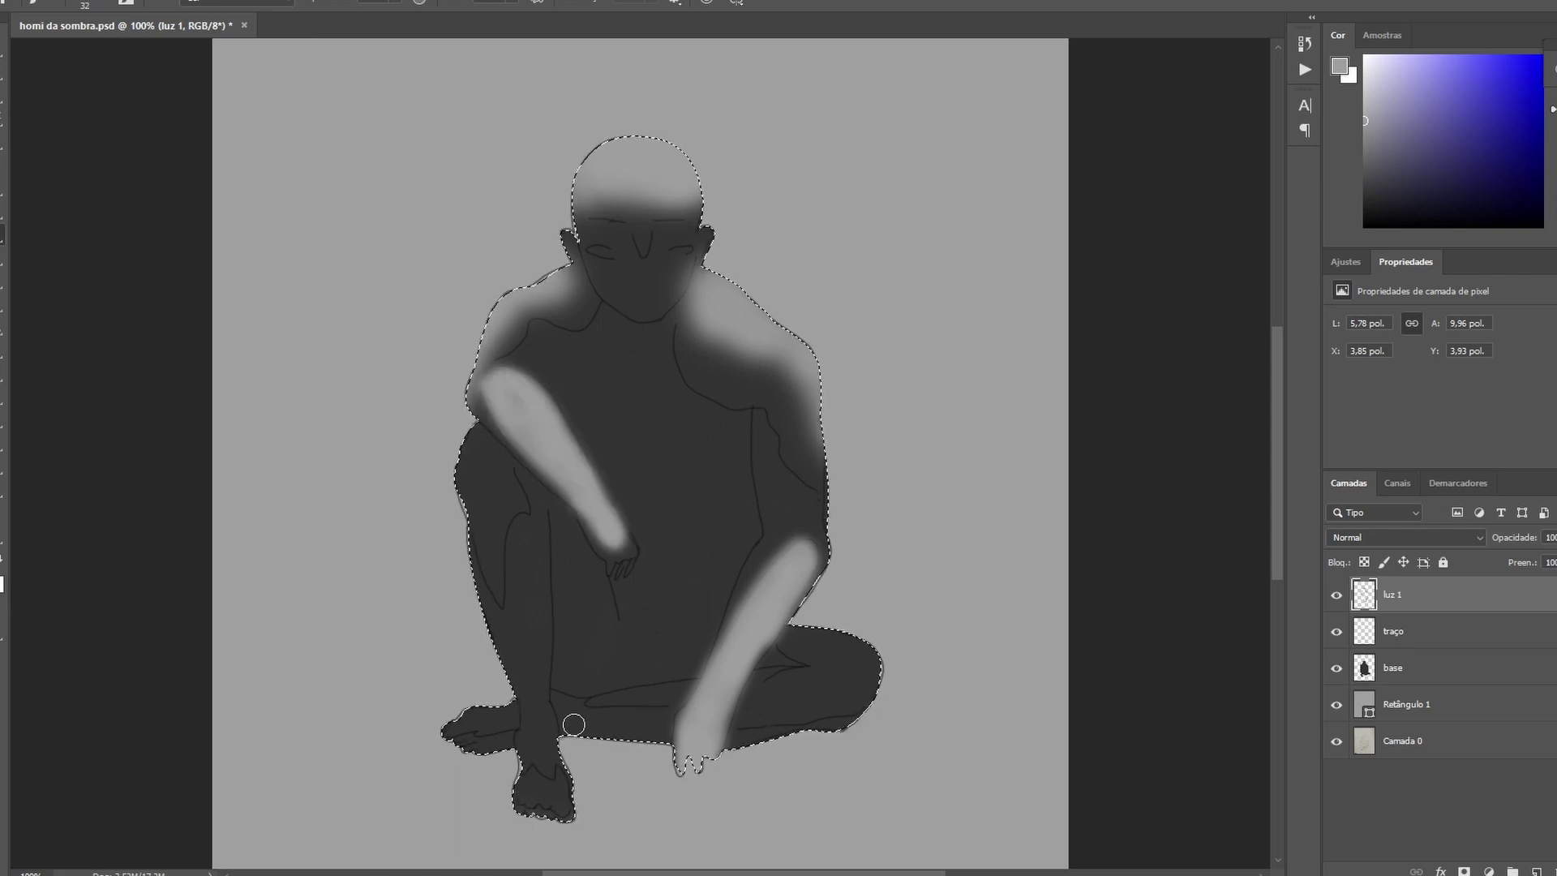
right_click(724, 560)
drag(830, 612, 821, 613)
mouse_move(625, 539)
mouse_down()
mouse_move(696, 574)
mouse_move(678, 579)
mouse_move(647, 520)
mouse_up()
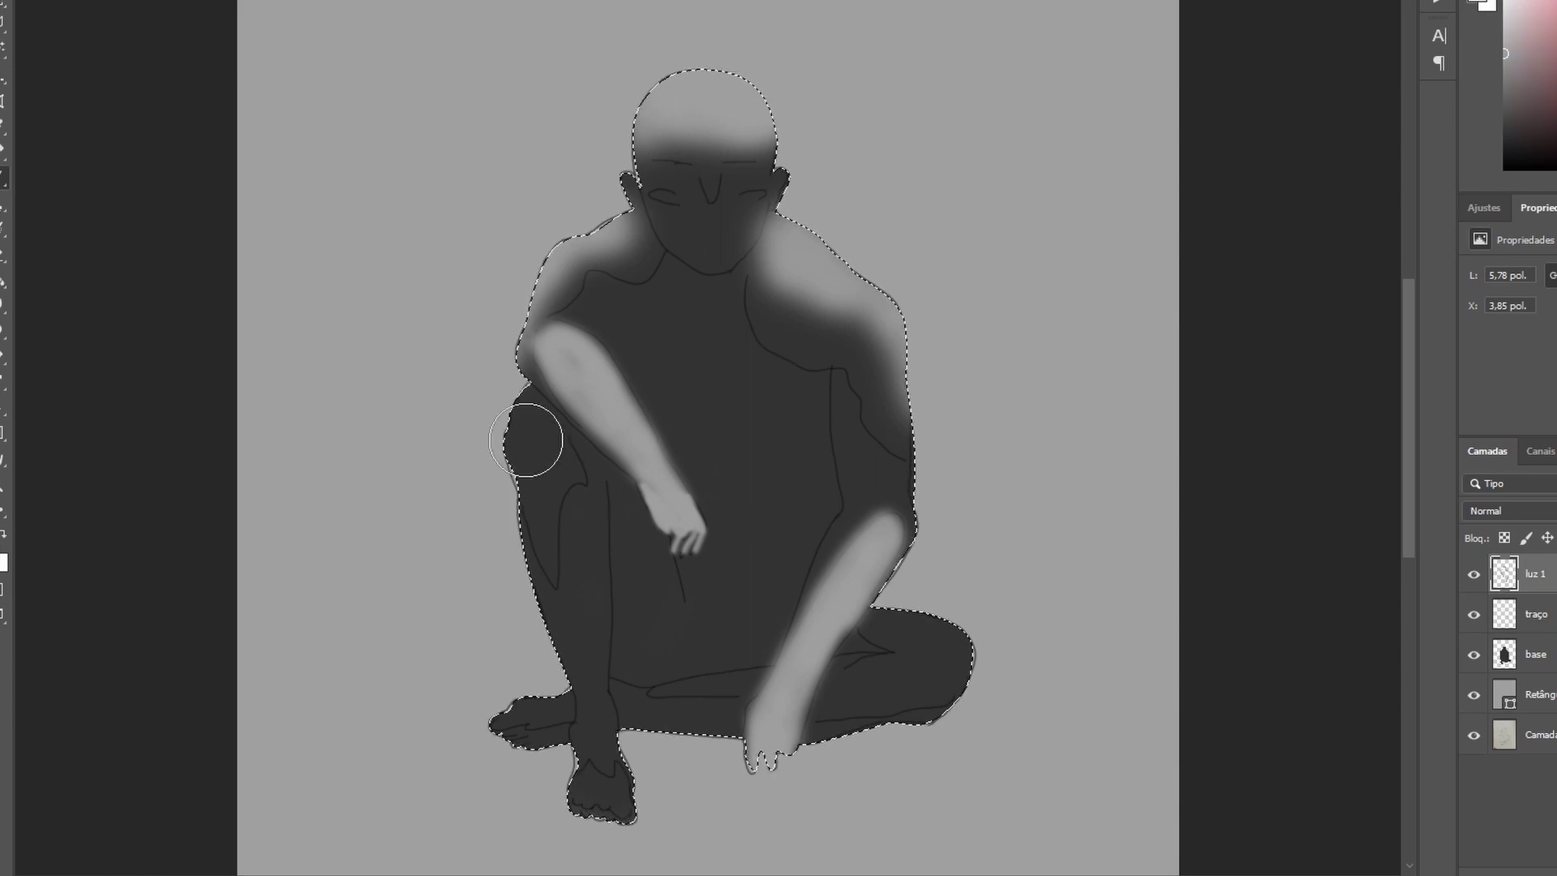
- Add light-grey areas on the luz 1 layer to the raised knee, shoulders, chest, brow, nose, crossed leg and feet
drag(529, 429, 539, 503)
right_click(586, 511)
drag(744, 560, 713, 562)
drag(548, 503, 557, 574)
drag(552, 301, 594, 264)
drag(605, 257, 661, 256)
drag(771, 289, 897, 429)
drag(752, 159, 711, 194)
mouse_move(699, 154)
mouse_down()
mouse_move(649, 154)
mouse_move(763, 172)
mouse_up()
mouse_move(584, 780)
mouse_down()
mouse_move(608, 792)
mouse_move(615, 761)
mouse_up()
drag(653, 692, 736, 676)
drag(501, 720, 559, 718)
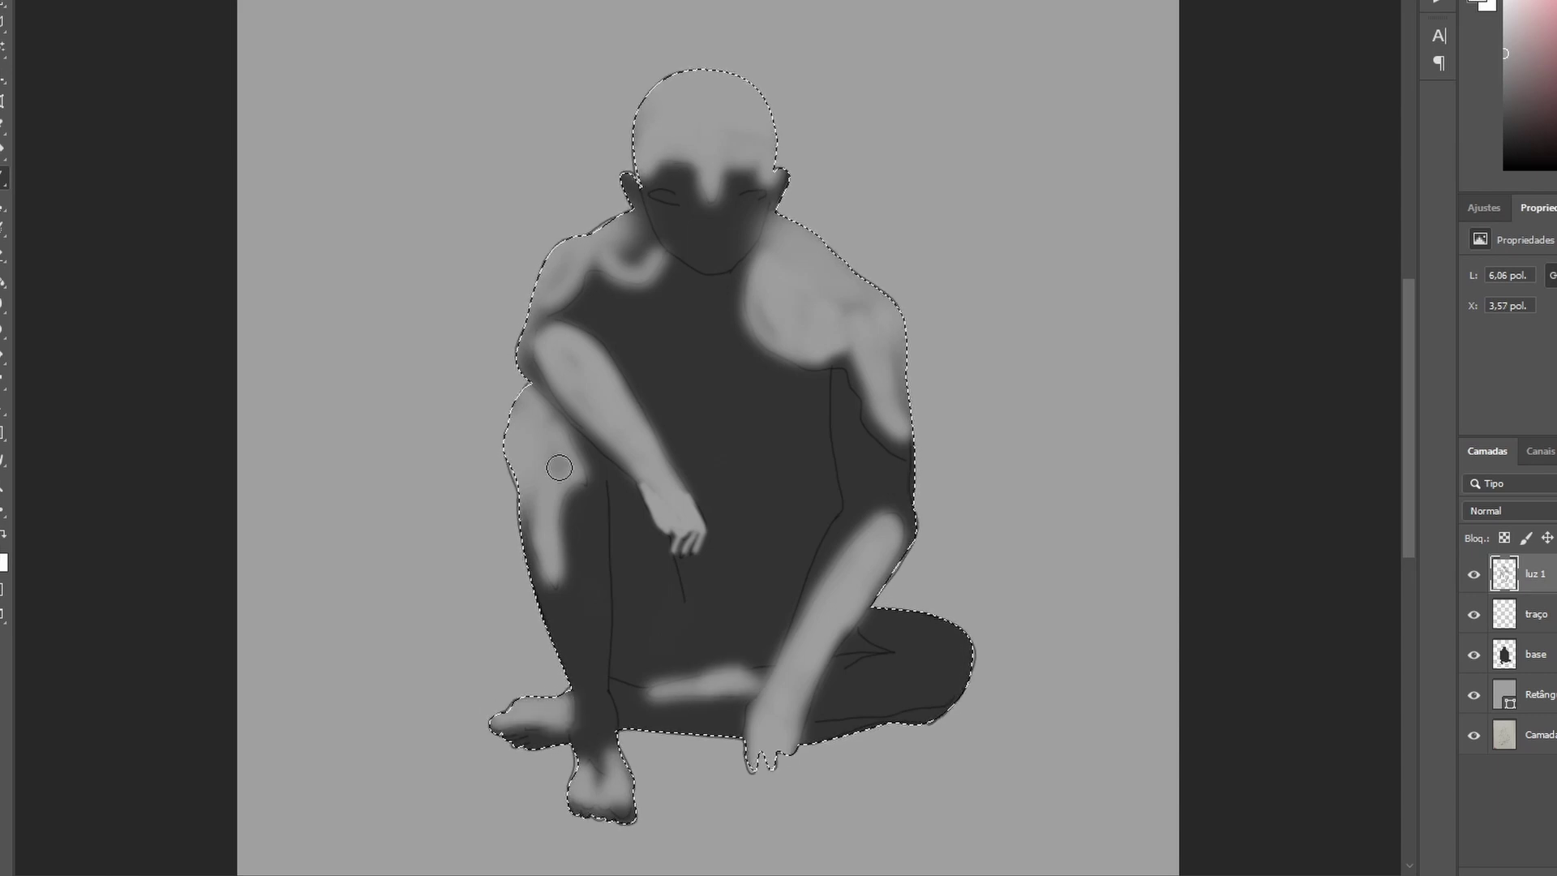
right_click(852, 317)
key(Return)
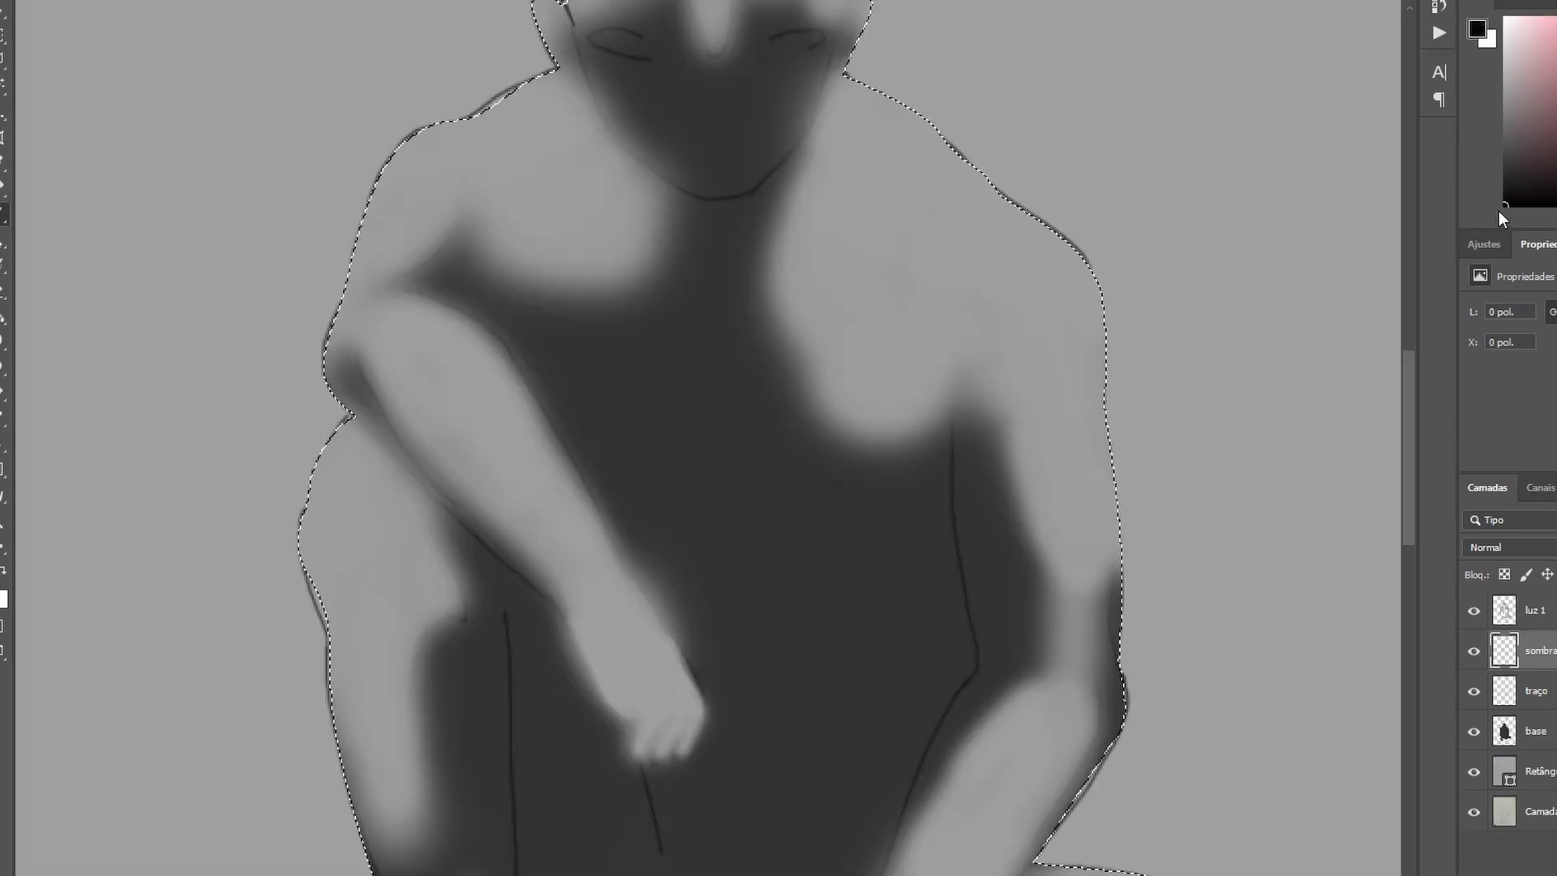
- Paint near-black shadow over the torso, between the legs and on the lower face on the sombra layer
mouse_move(733, 802)
mouse_down()
mouse_move(716, 209)
mouse_move(636, 351)
mouse_move(796, 668)
mouse_up()
key(ctrl+0)
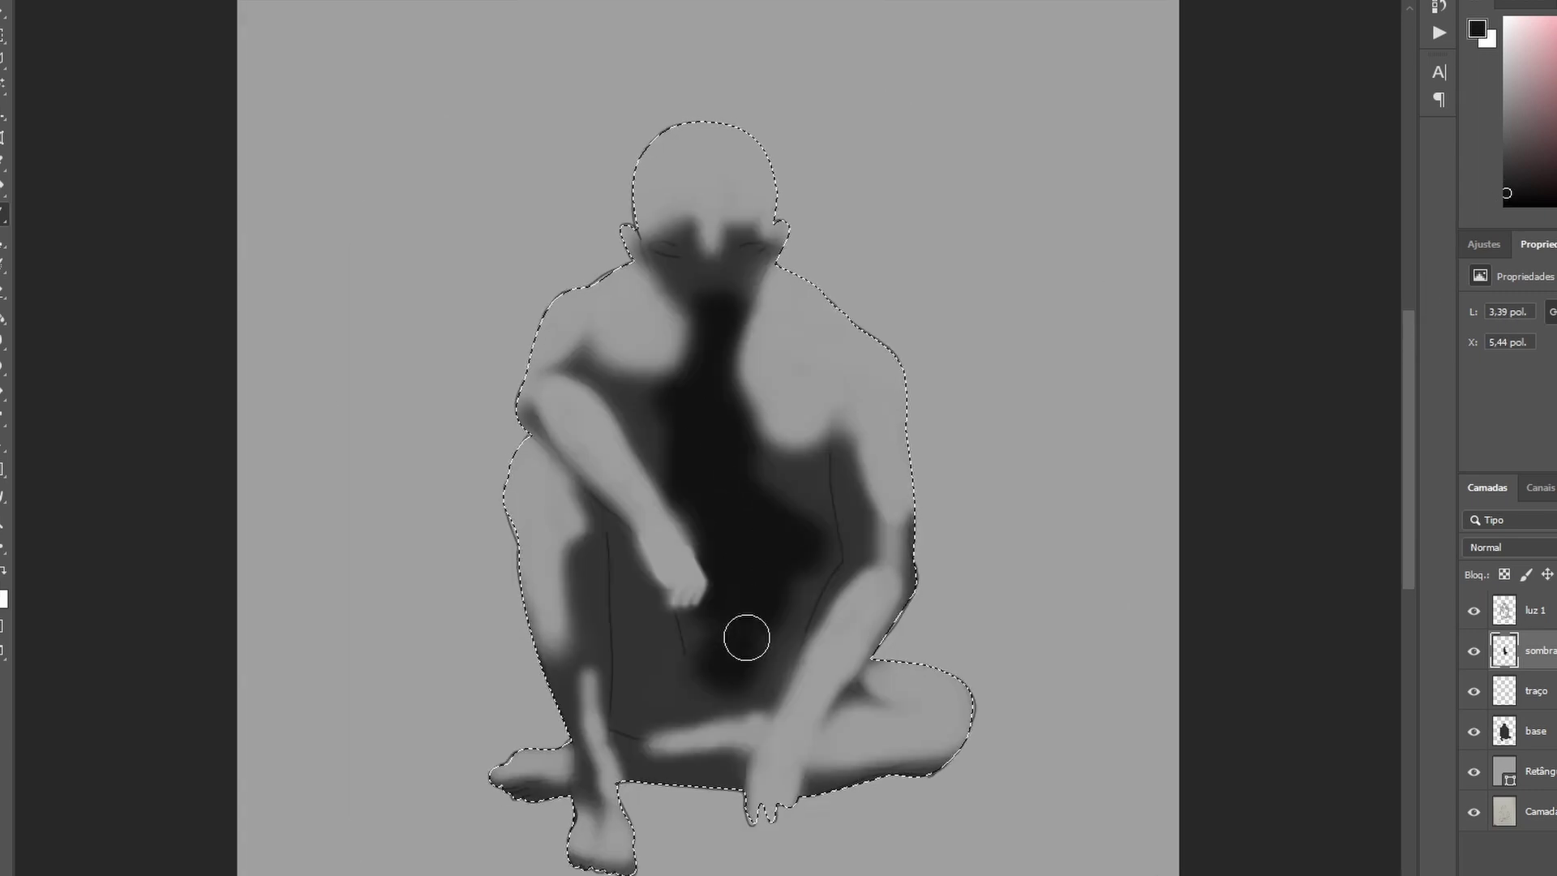
mouse_move(645, 421)
mouse_down()
mouse_move(699, 354)
mouse_move(792, 685)
mouse_move(677, 681)
mouse_move(624, 566)
mouse_up()
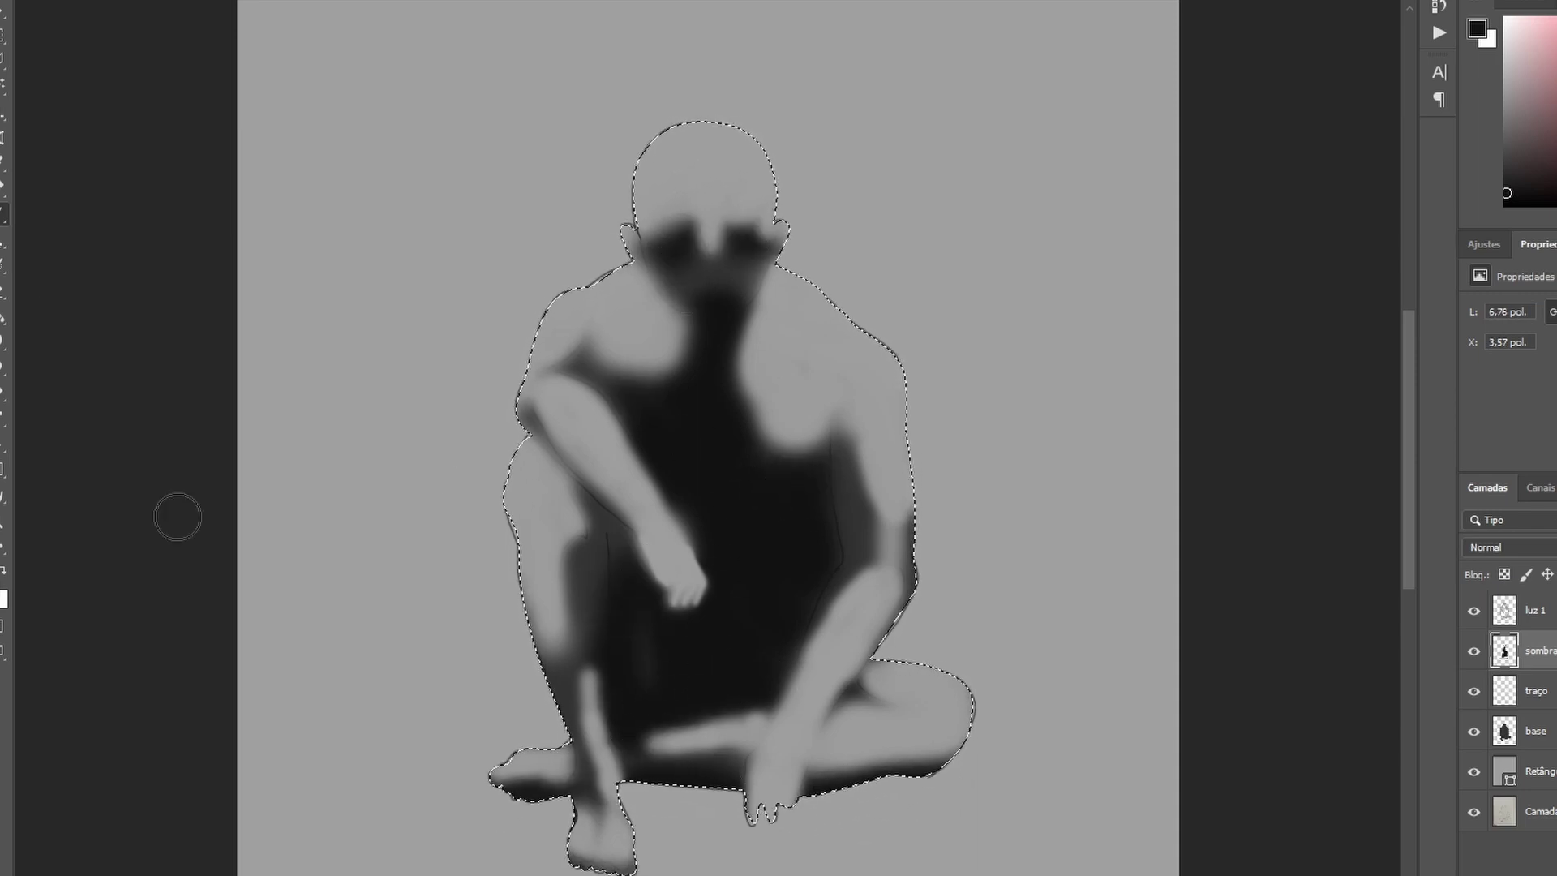
key(bracketleft)
key(bracketleft)
key(bracketleft)
key(bracketleft)
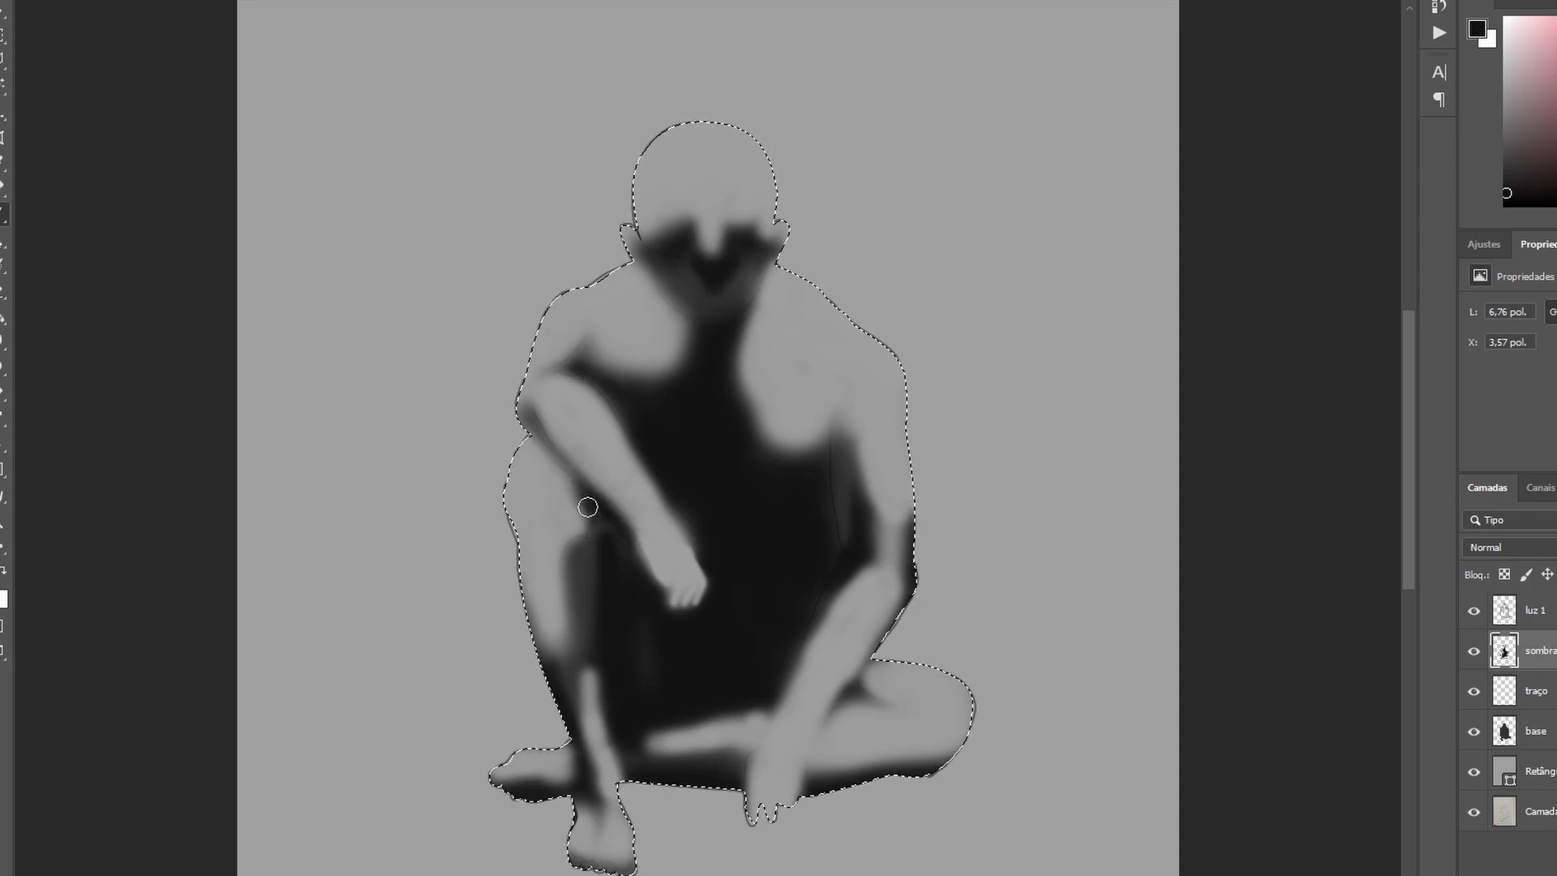
- Erase luz 1 light around the eyes and below the raised forearm with a size 30 eraser, and refine the sombra shadows
click(1532, 612)
key(e)
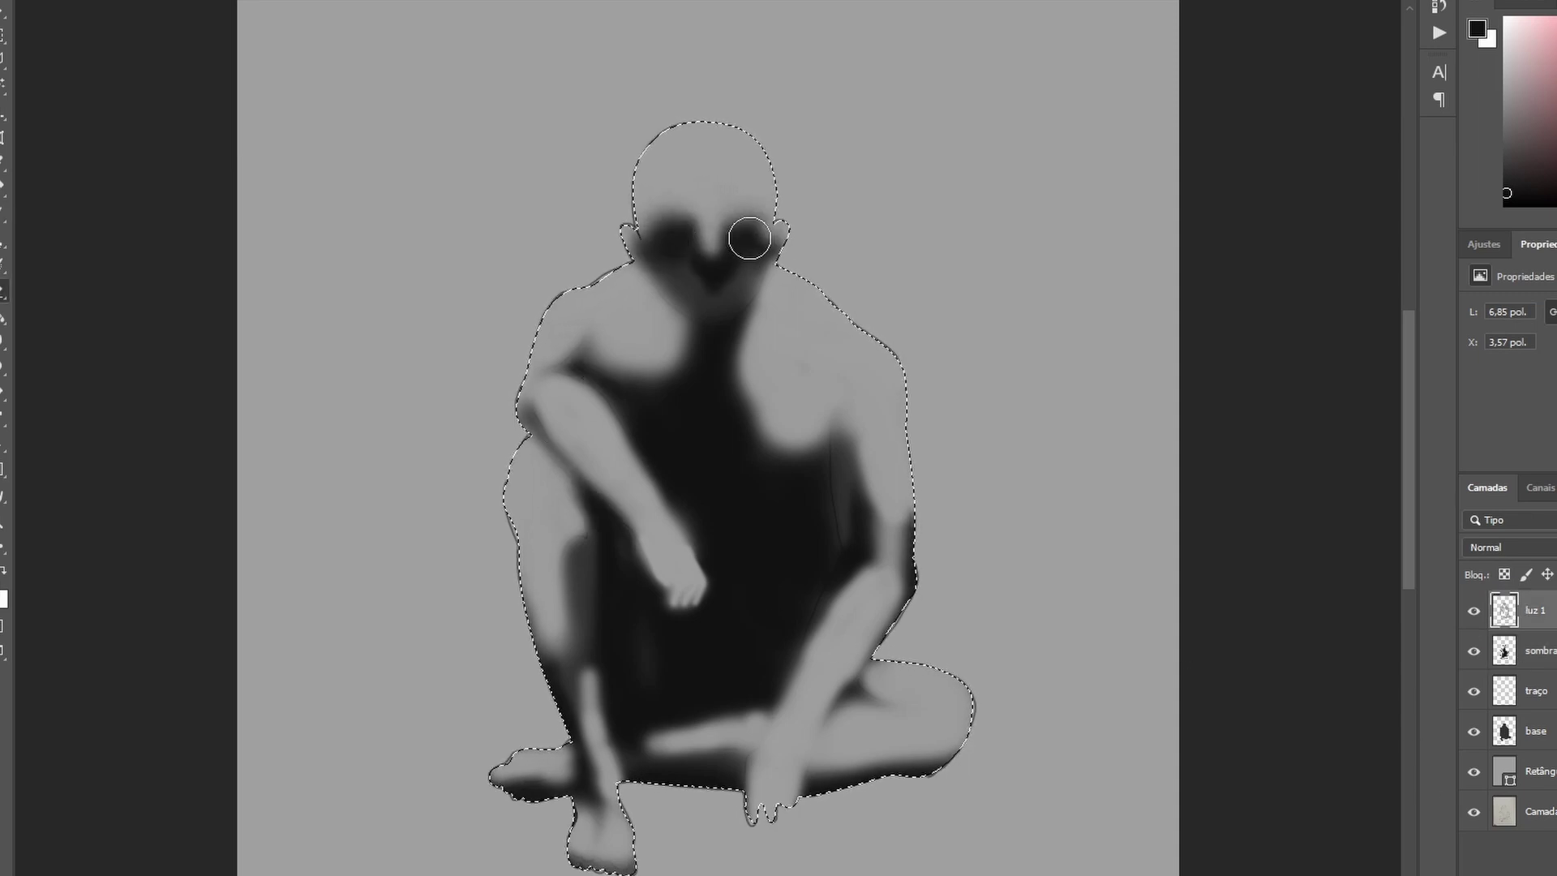
right_click(637, 625)
text(30)
key(Return)
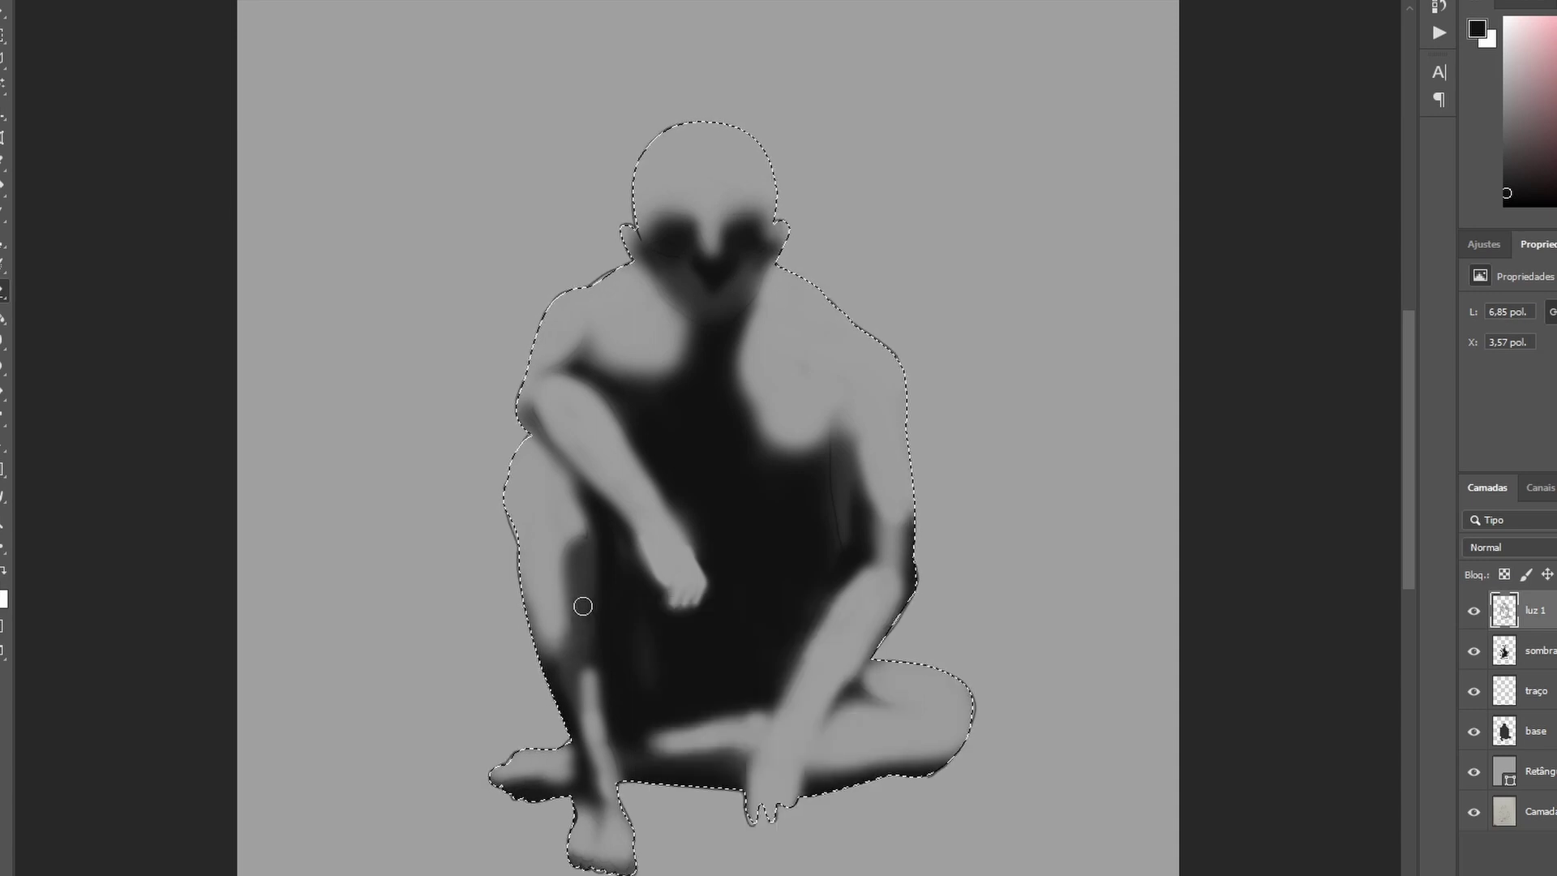
click(1528, 650)
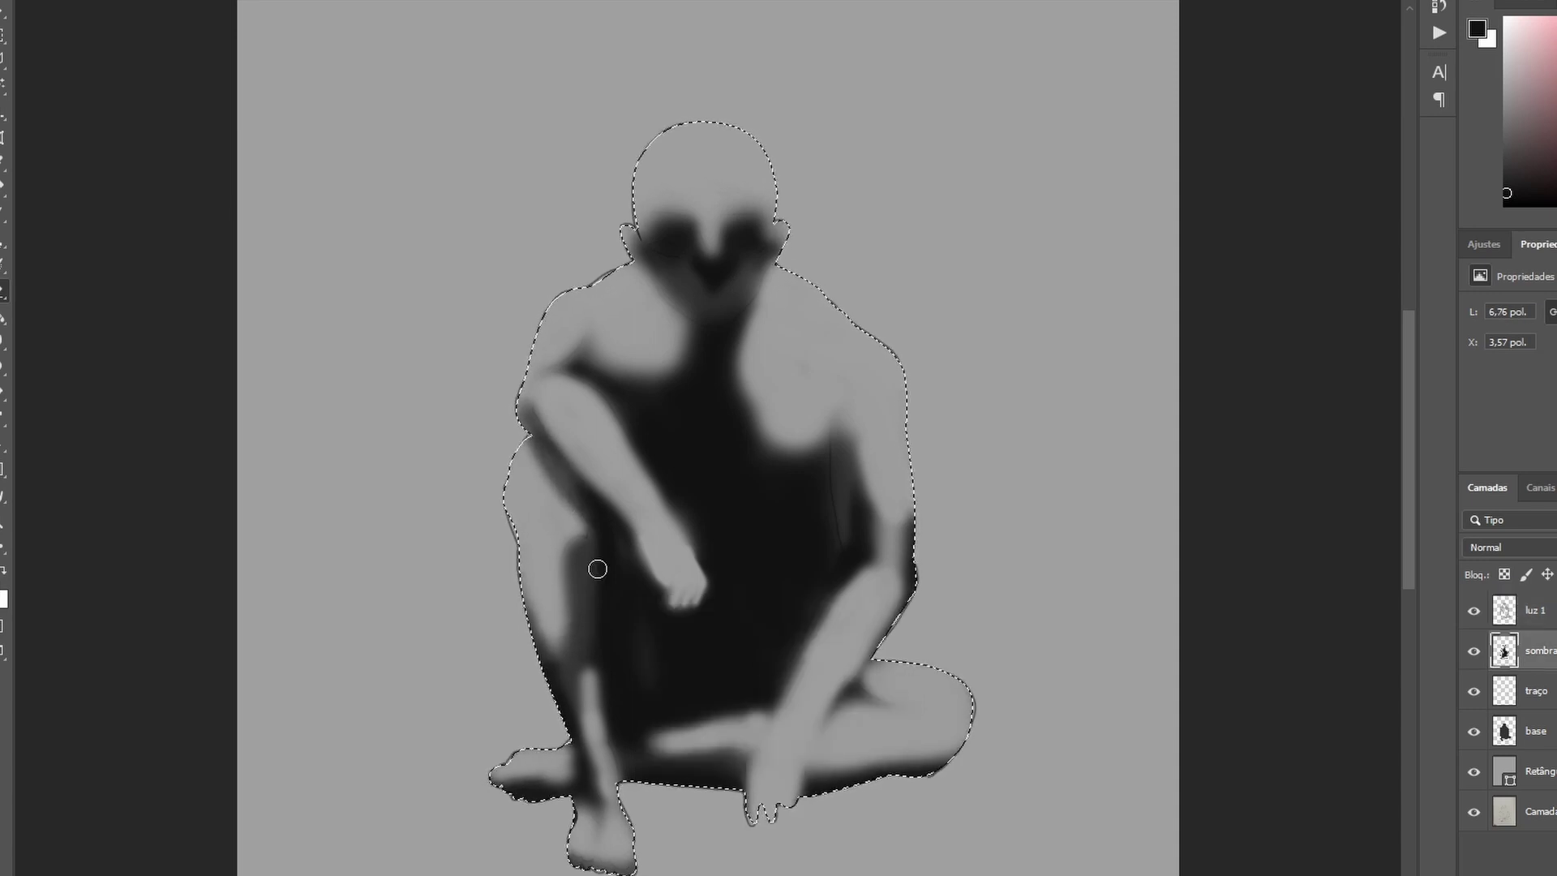
key(b)
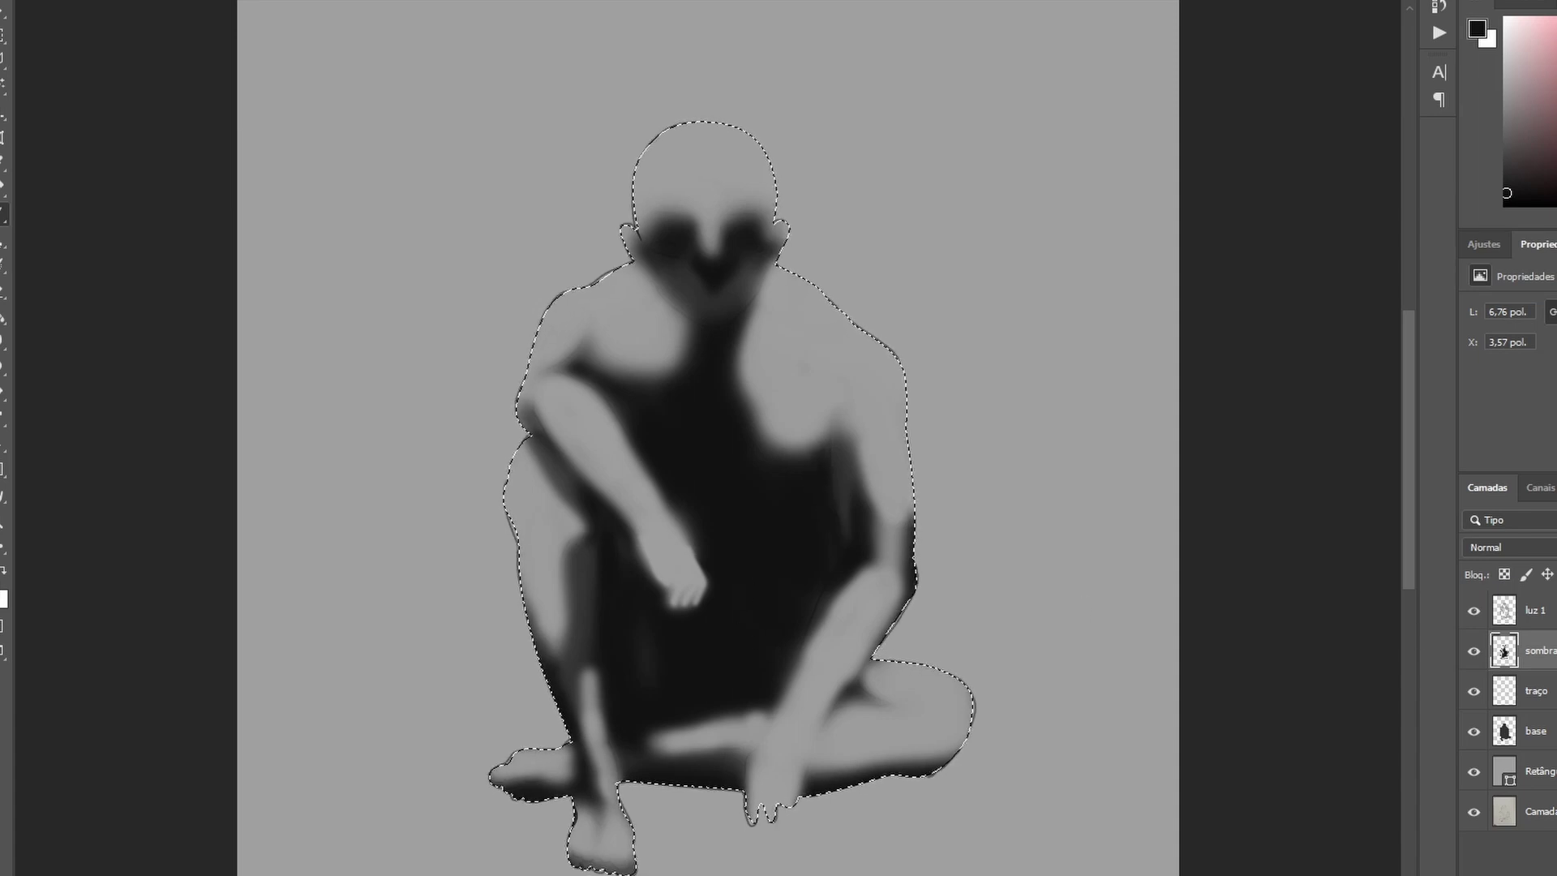
click(1535, 609)
key(e)
- Add a new layer above luz 1 and paint mid-grey sampled from the figure over the chest and arms
key(ctrl+shift+alt+n)
click(1545, 643)
click(1547, 616)
key(b)
alt+click(559, 434)
click(578, 445)
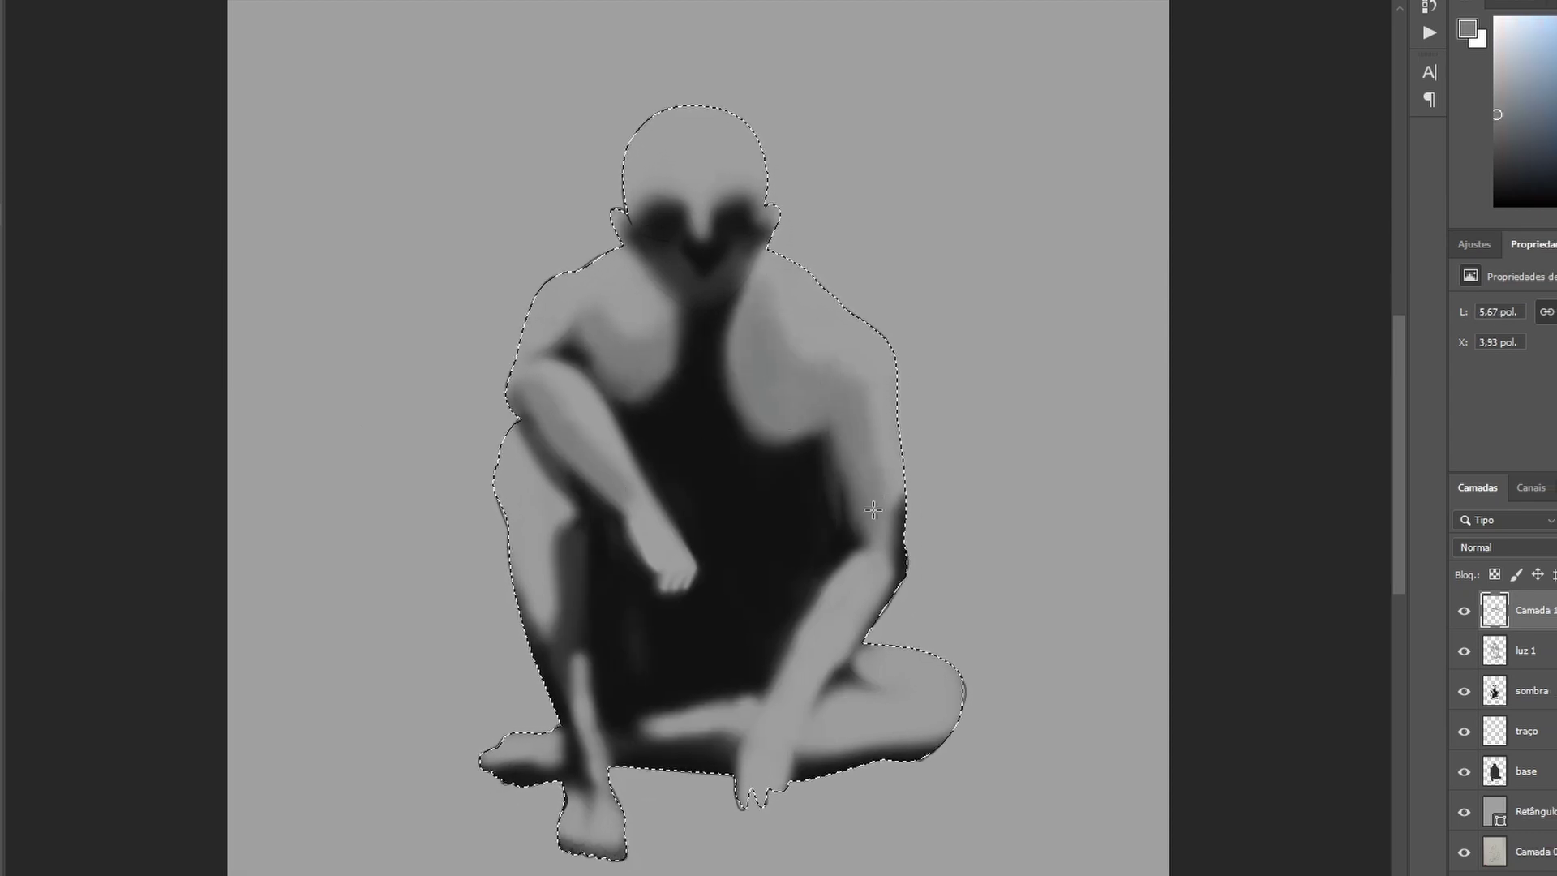
- Add mid-grey tones to the raised knee and crossed thigh, and test and undo a stroke on the forehead
right_click(829, 669)
key(Escape)
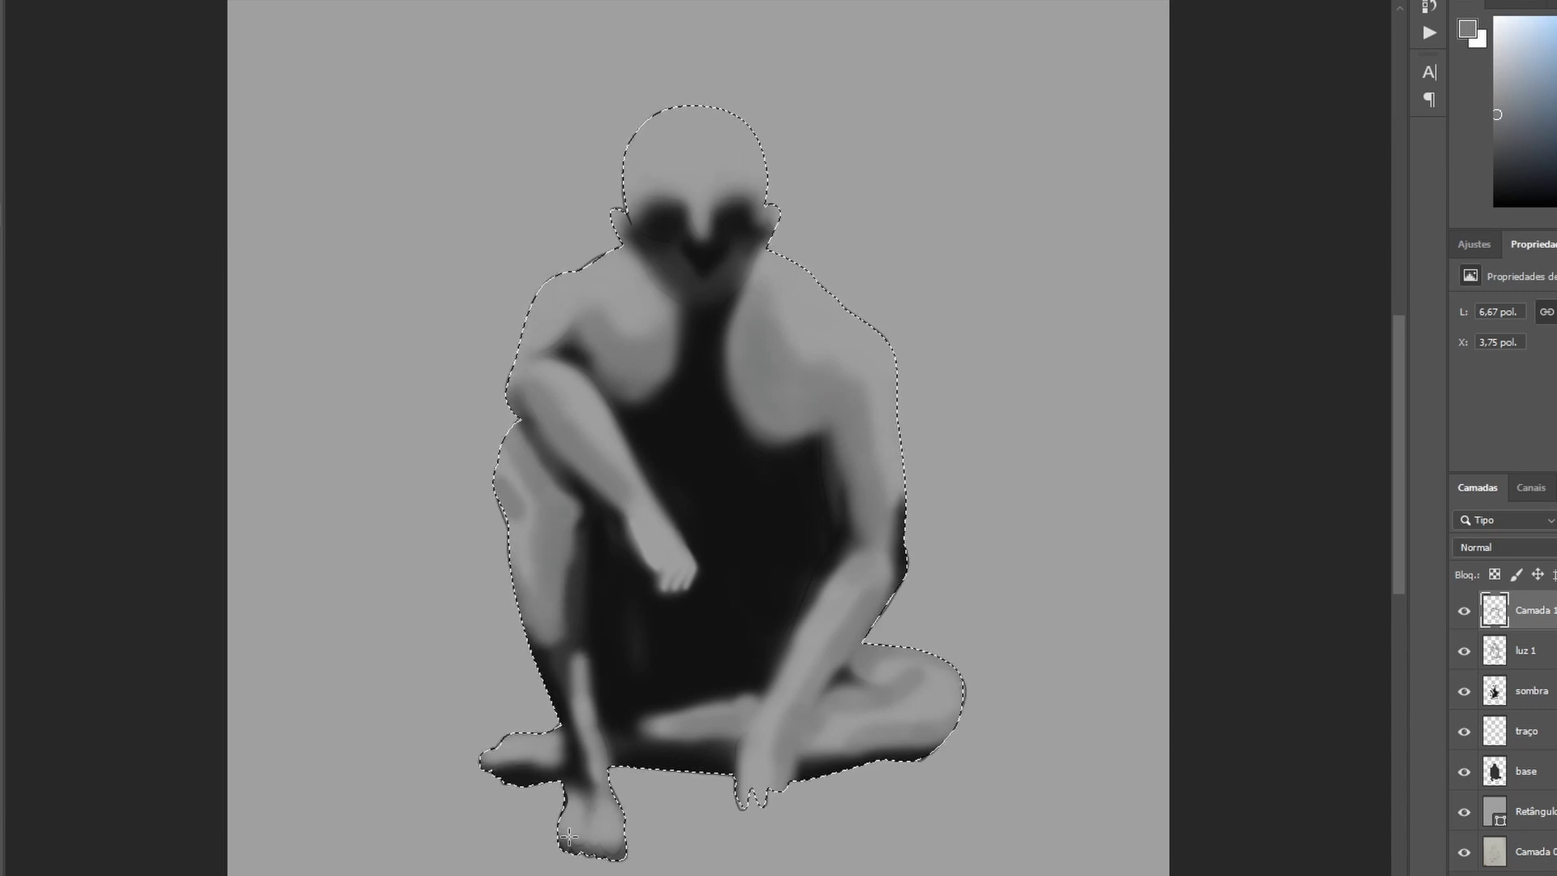
right_click(744, 187)
mouse_move(661, 162)
mouse_down()
mouse_move(706, 191)
mouse_move(679, 179)
mouse_up()
key(ctrl+z)
right_click(720, 184)
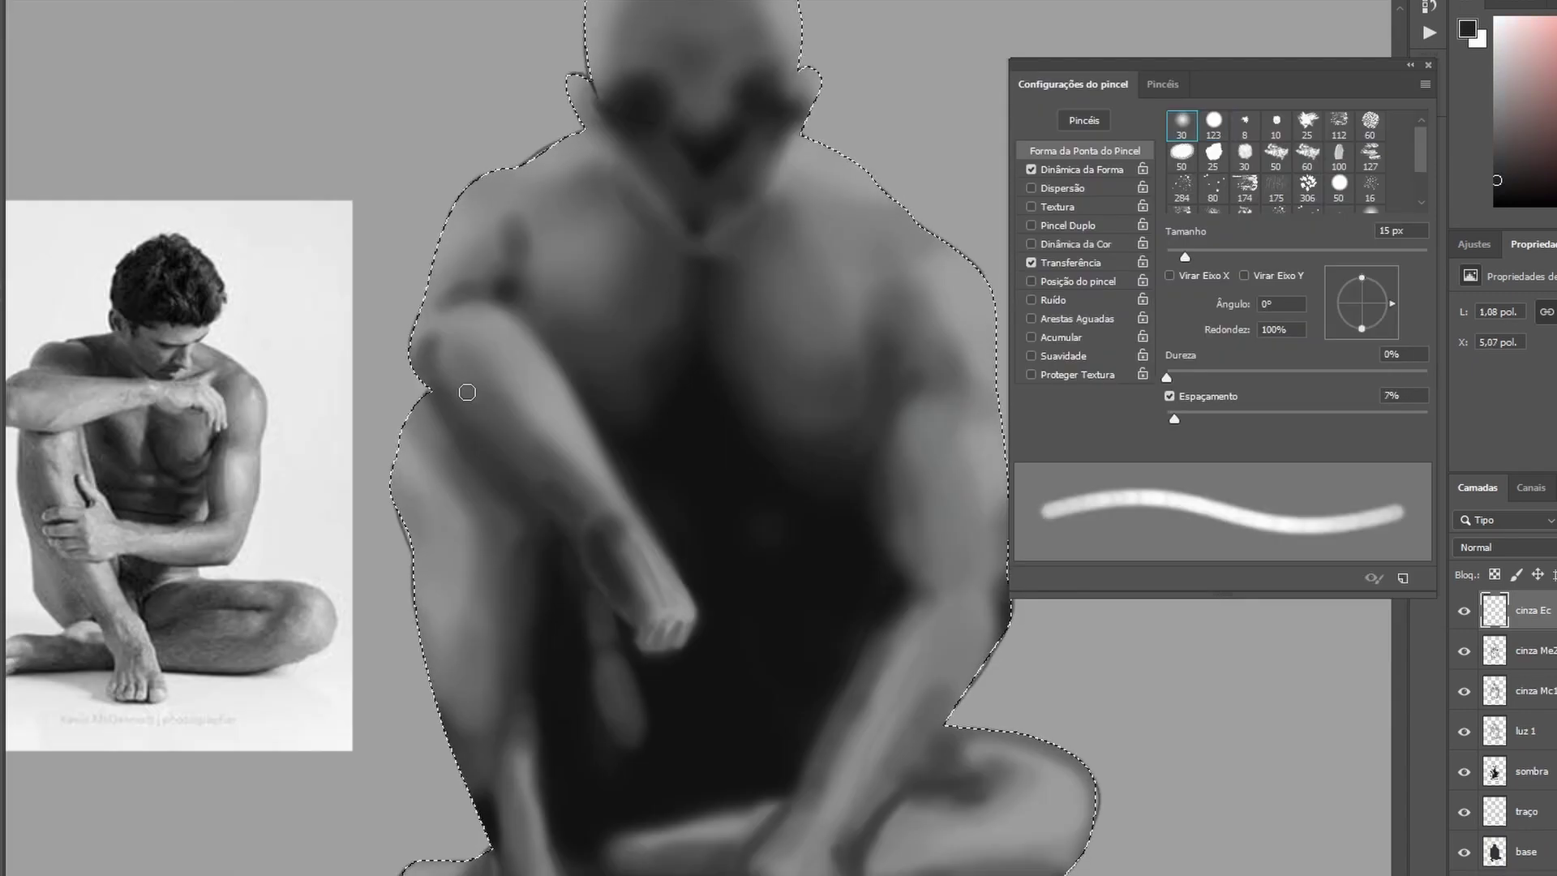
- Set the brush size to 27 px and darken the underside of the raised forearm and the knee on the cinza Ec layer
key(ctrl)
key(ctrl+z)
drag(466, 403, 580, 514)
click(1199, 257)
drag(462, 368, 558, 458)
drag(504, 510, 358, 508)
- Deepen the dark-grey shading on the chest, jawline and collarbone on the cinza Ec layer
alt+right_click(776, 367)
mouse_move(758, 300)
mouse_down()
mouse_move(775, 397)
mouse_move(754, 413)
mouse_up()
mouse_move(641, 373)
mouse_down()
mouse_move(583, 275)
mouse_move(516, 301)
mouse_up()
alt+right_click(501, 235)
drag(594, 172, 641, 191)
drag(750, 217, 807, 200)
- Reduce the brush to 15 px and then 9 px, and darken the tucked foot and the front foot's toes
scroll(999, 690, down, 2)
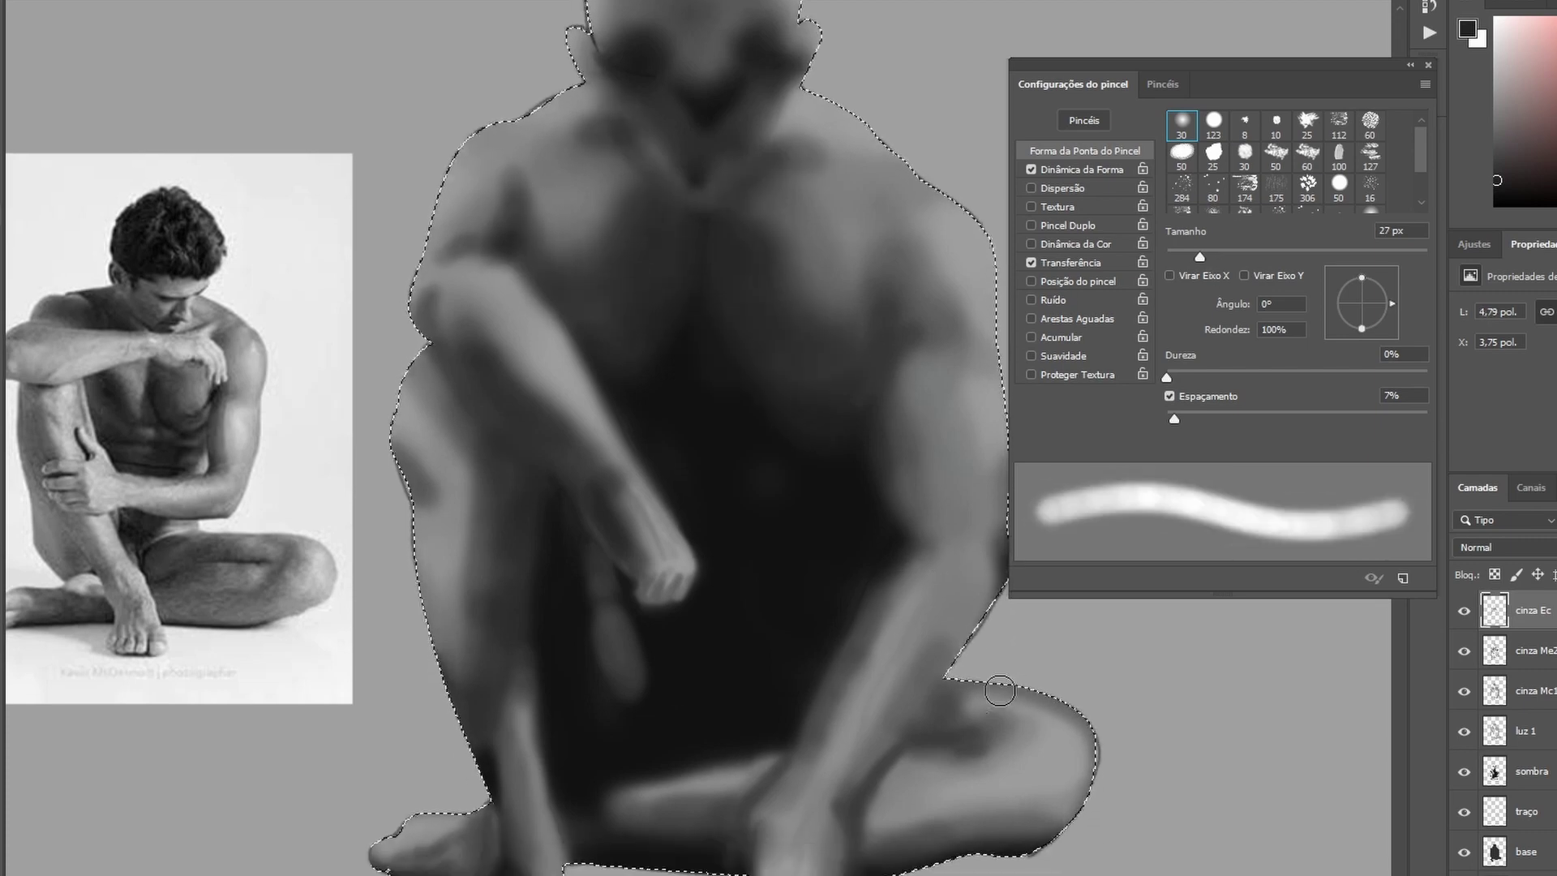
scroll(999, 691, down, 5)
key(bracketleft)
key(bracketleft)
key(bracketleft)
key(bracketleft)
key(bracketleft)
key(bracketleft)
key(bracketleft)
key(bracketleft)
key(bracketleft)
key(bracketleft)
key(bracketleft)
key(bracketleft)
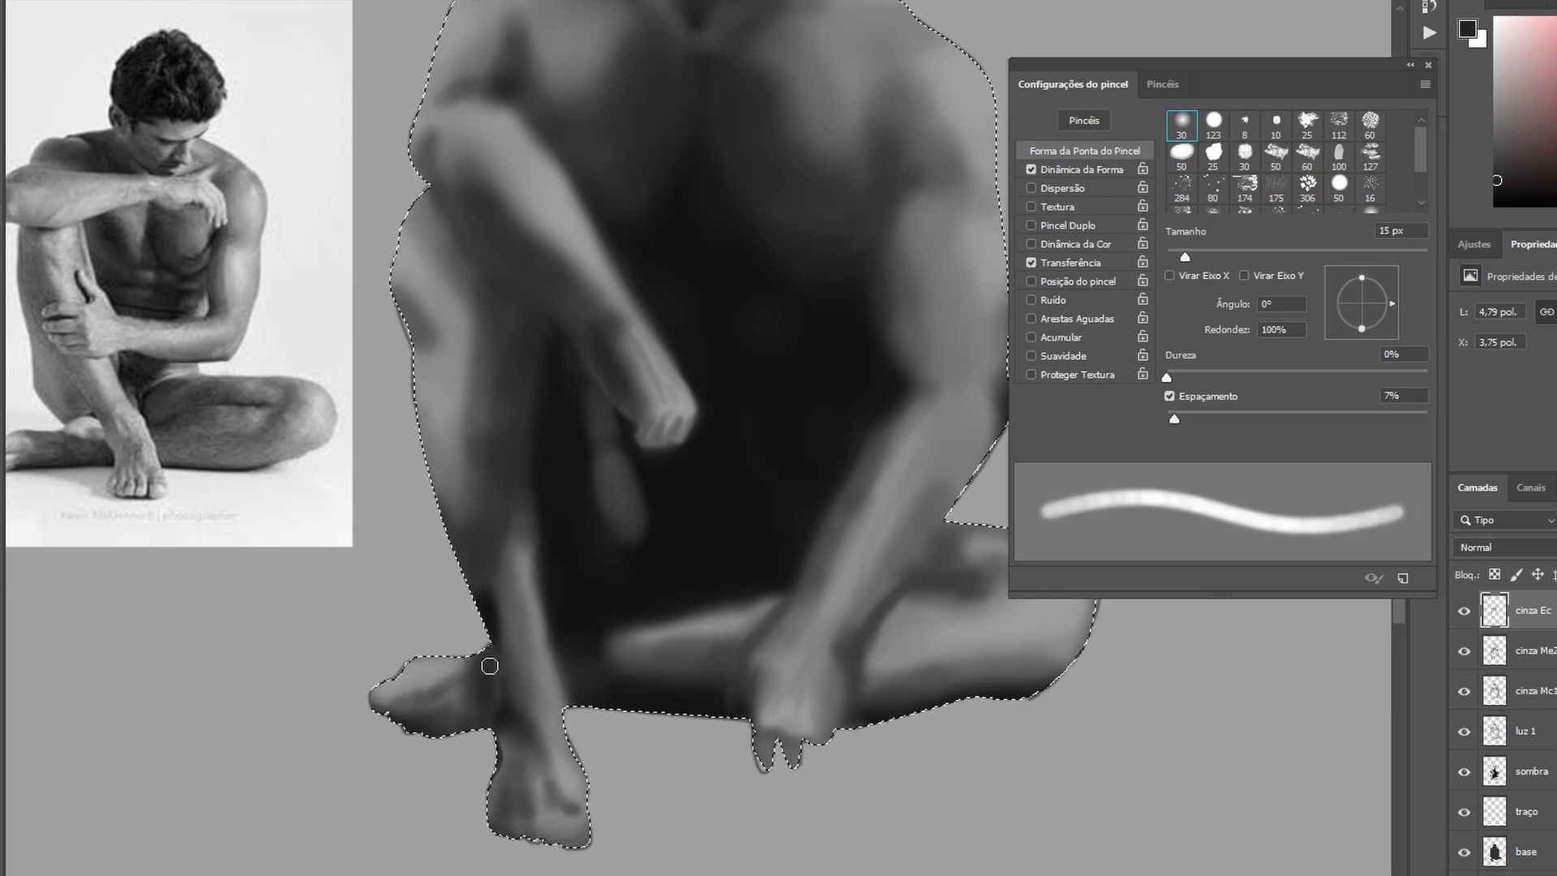
alt+right_click(709, 629)
mouse_move(454, 694)
mouse_down()
mouse_move(427, 716)
mouse_move(398, 707)
mouse_up()
mouse_move(504, 782)
mouse_down()
mouse_move(550, 832)
mouse_move(511, 737)
mouse_move(492, 807)
mouse_move(508, 780)
mouse_up()
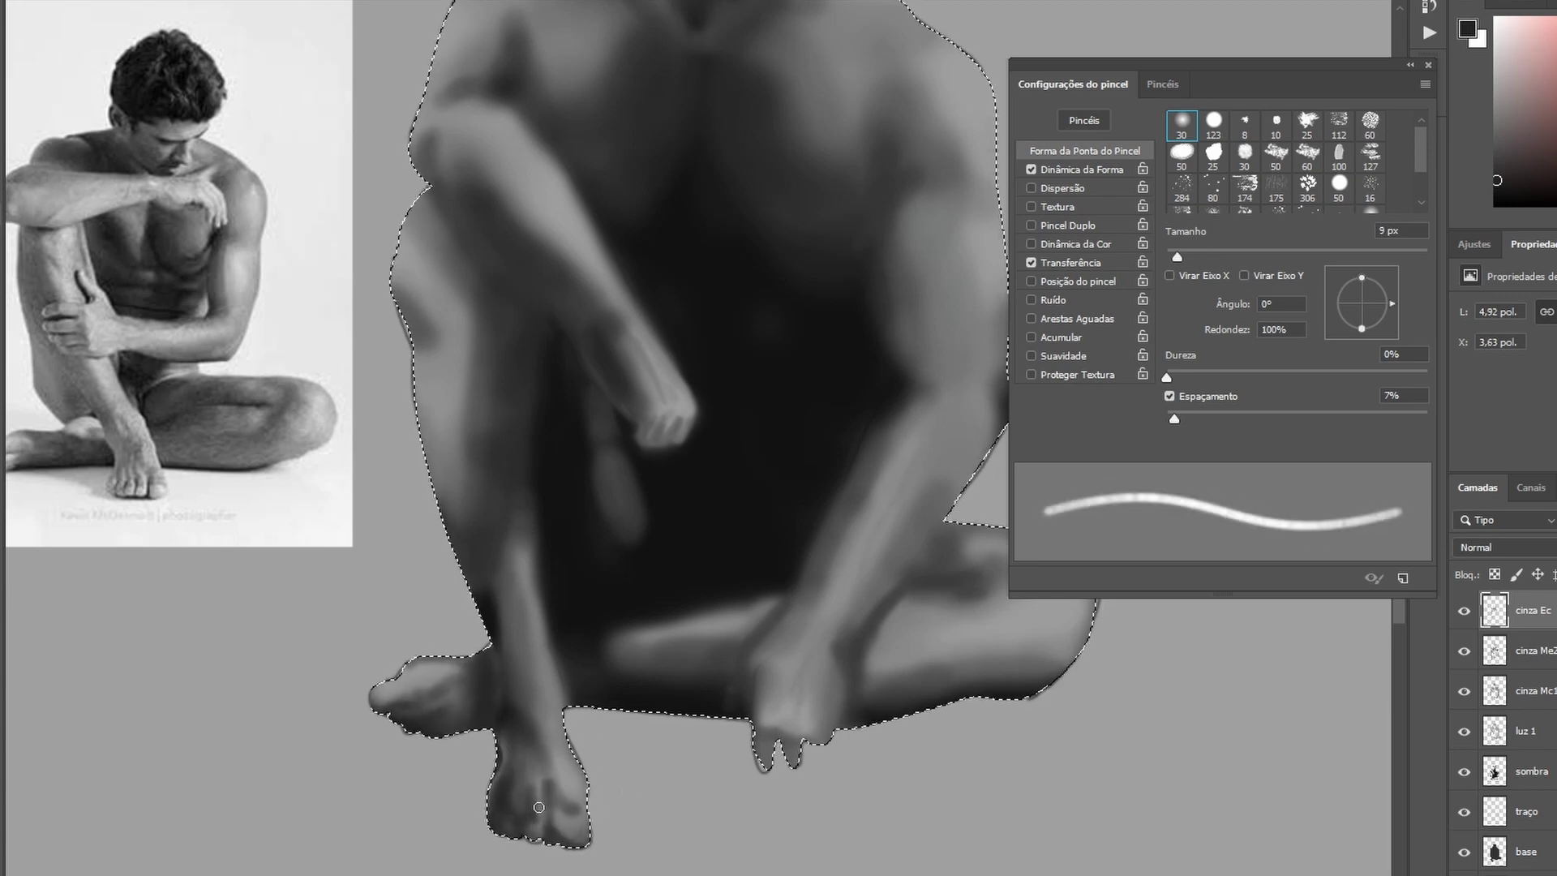
- Enlarge the brush to 18 px and shade around the resting hand, its wrist and the adjacent thigh
key(bracketright)
key(bracketright)
key(bracketright)
key(bracketright)
key(bracketright)
key(bracketright)
key(bracketright)
key(bracketright)
key(bracketright)
mouse_move(755, 662)
mouse_down()
mouse_move(788, 620)
mouse_move(760, 689)
mouse_up()
drag(897, 561, 835, 636)
drag(833, 690, 837, 657)
drag(902, 601, 866, 653)
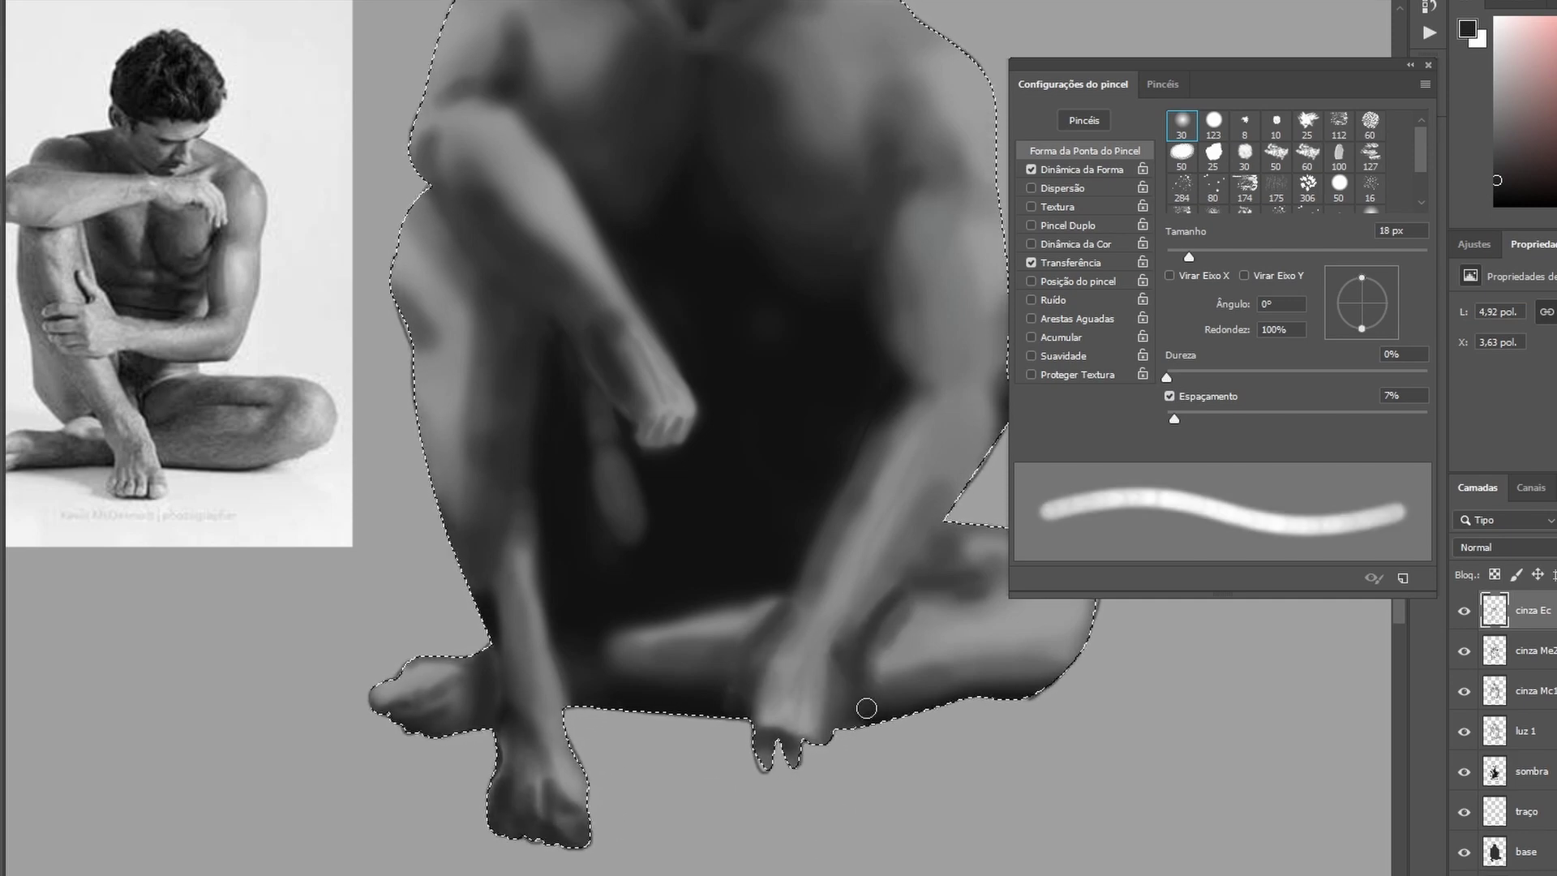
- Enlarge the brush to 28 px and shade the supporting arm's shoulder, upper arm and elbow down to the thigh
scroll(977, 738, right, 3)
key(bracketright)
key(bracketright)
key(bracketright)
key(bracketright)
key(bracketright)
key(bracketright)
key(bracketright)
key(bracketright)
key(bracketright)
key(bracketright)
mouse_move(802, 357)
mouse_down()
mouse_move(764, 284)
mouse_move(791, 356)
mouse_up()
drag(872, 312, 866, 377)
drag(775, 216, 835, 203)
drag(827, 470, 799, 564)
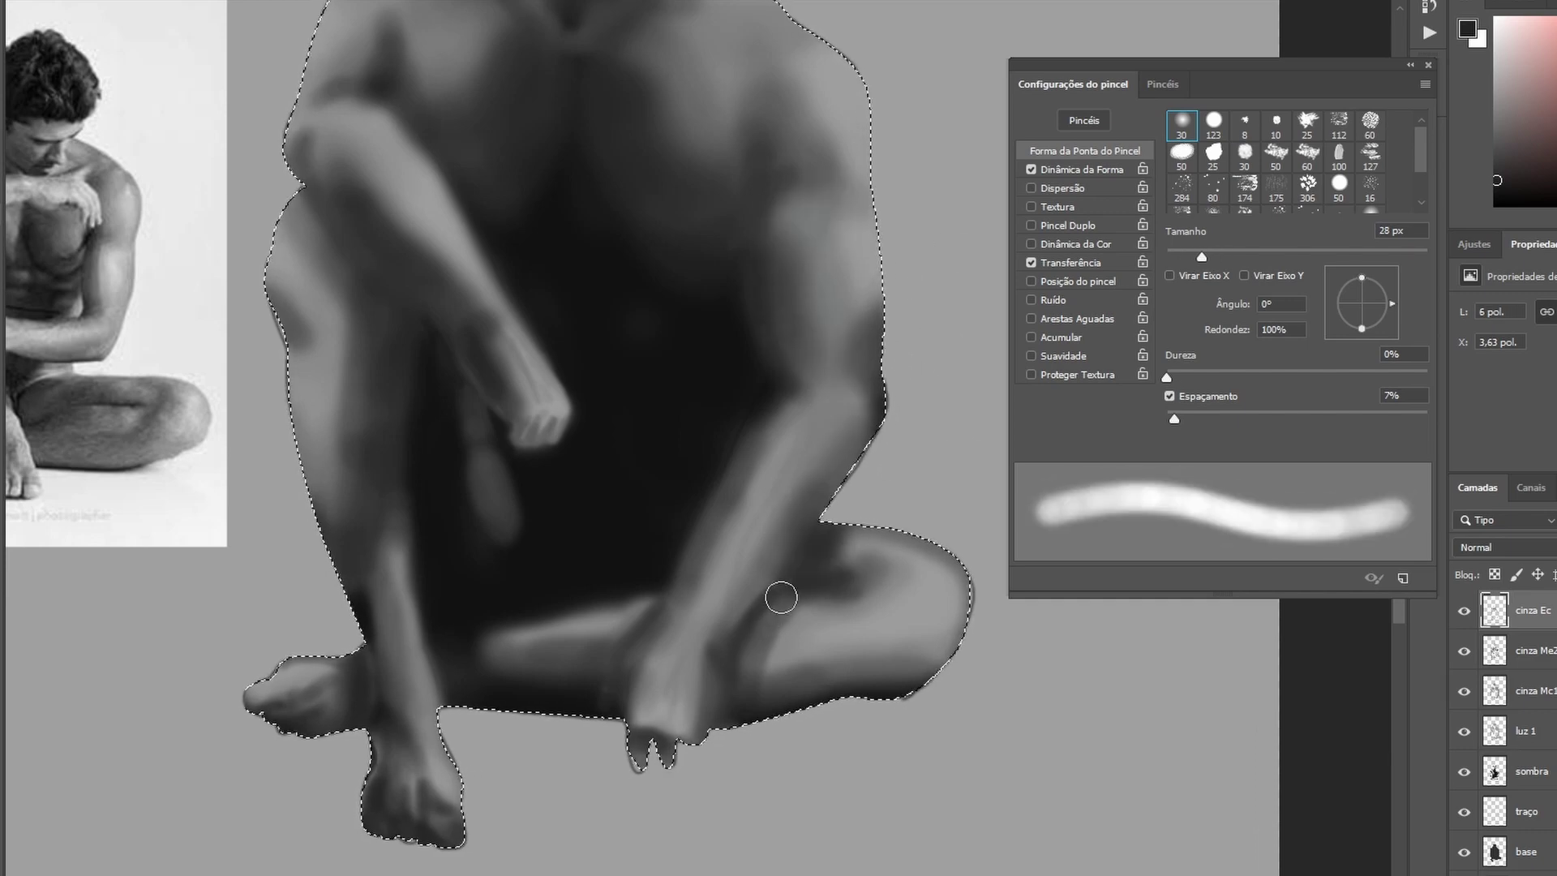
- Darken the crossed leg's thigh, knee edge and shin plus the supporting forearm's edge, undoing the last stray strokes
drag(769, 614, 764, 683)
drag(962, 579, 913, 683)
drag(555, 655, 482, 647)
drag(632, 641, 531, 651)
mouse_move(536, 724)
mouse_down()
mouse_move(358, 441)
mouse_move(295, 153)
mouse_move(386, 309)
mouse_move(384, 705)
mouse_move(393, 576)
mouse_up()
drag(725, 621, 839, 452)
drag(728, 487, 669, 606)
key(ctrl+z)
click(644, 682)
key(ctrl+z)
- On the cinza Me2 layer, pick a mid-dark grey, enlarge the brush to 34 px and shade the raised arm's shoulder and chest
click(1526, 651)
click(1497, 137)
scroll(634, 557, up, 2)
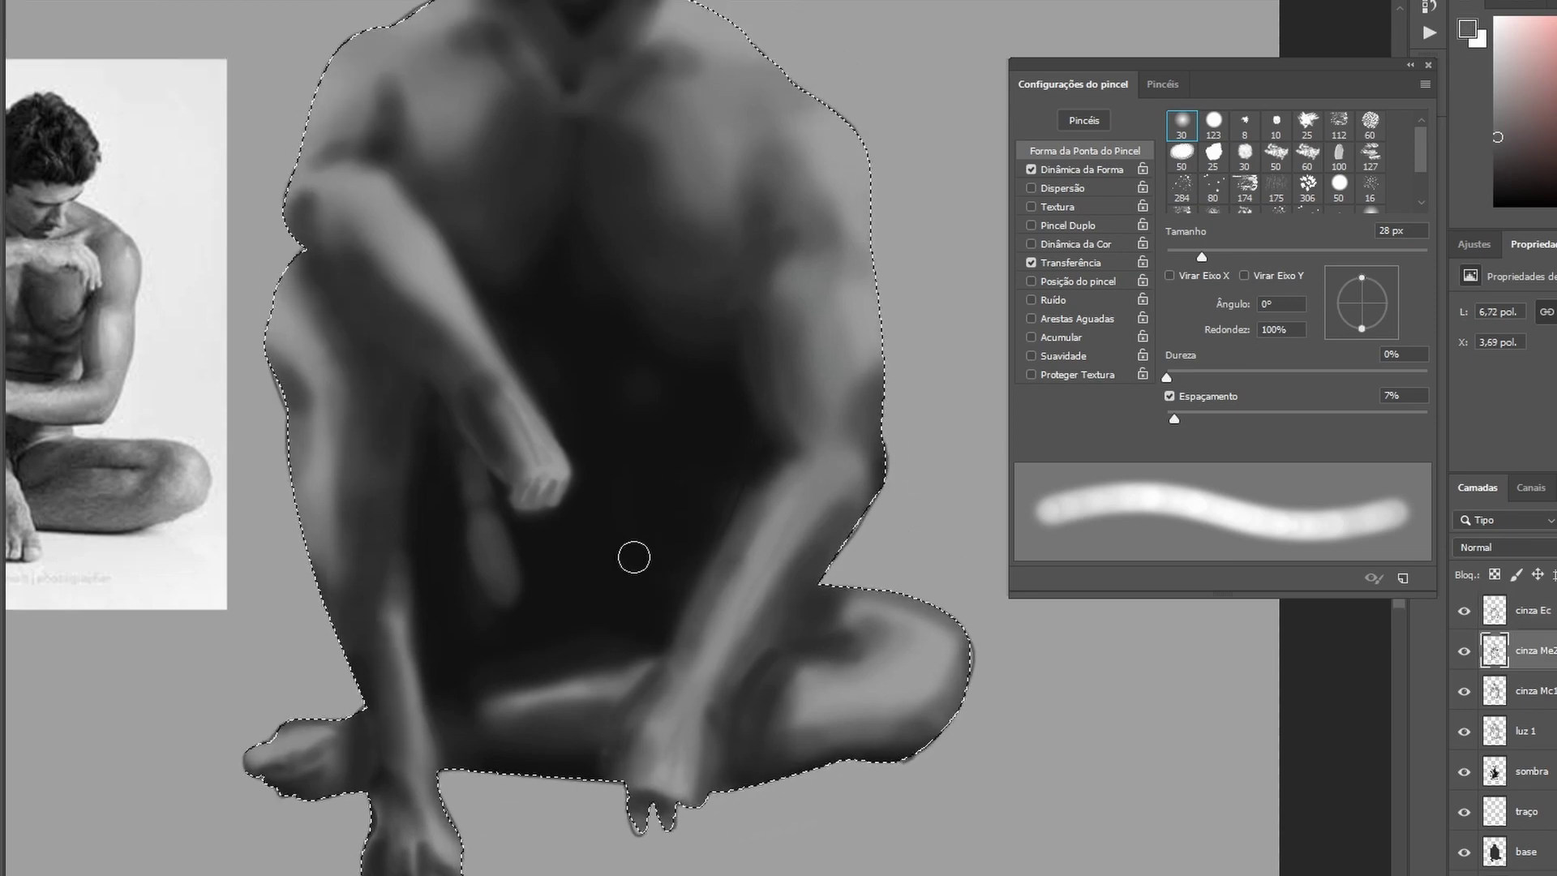
scroll(624, 616, up, 3)
scroll(632, 519, up, 3)
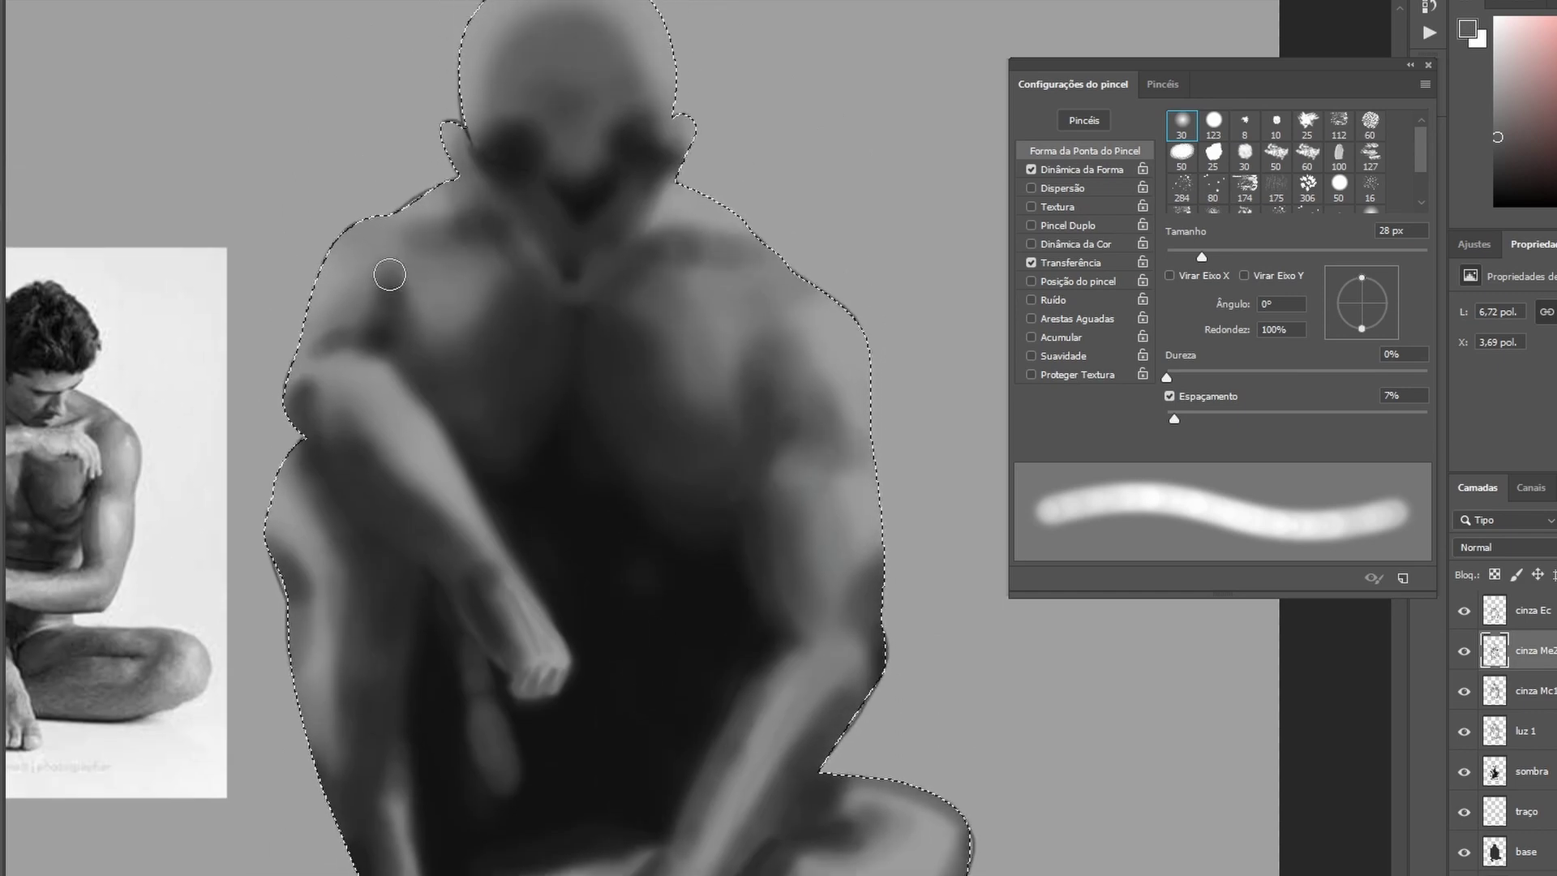
key(bracketright)
key(bracketright)
drag(362, 300, 489, 494)
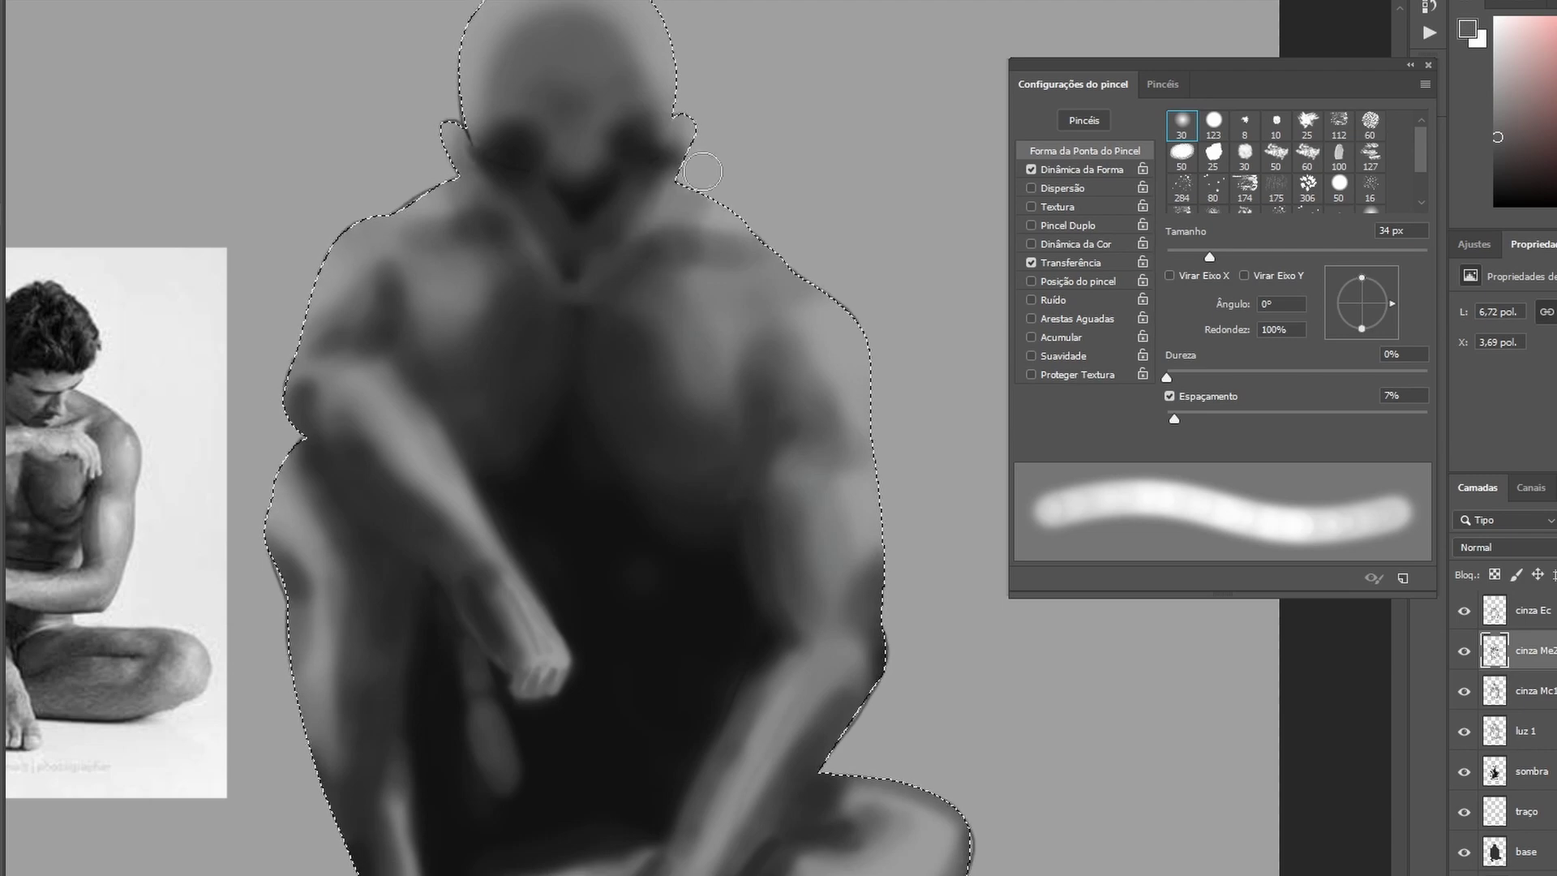
- Enlarge the brush to 52 px and blend the grey tones across the jaw, neck and chest
key(bracketright)
key(bracketright)
key(bracketright)
scroll(514, 121, up, 1)
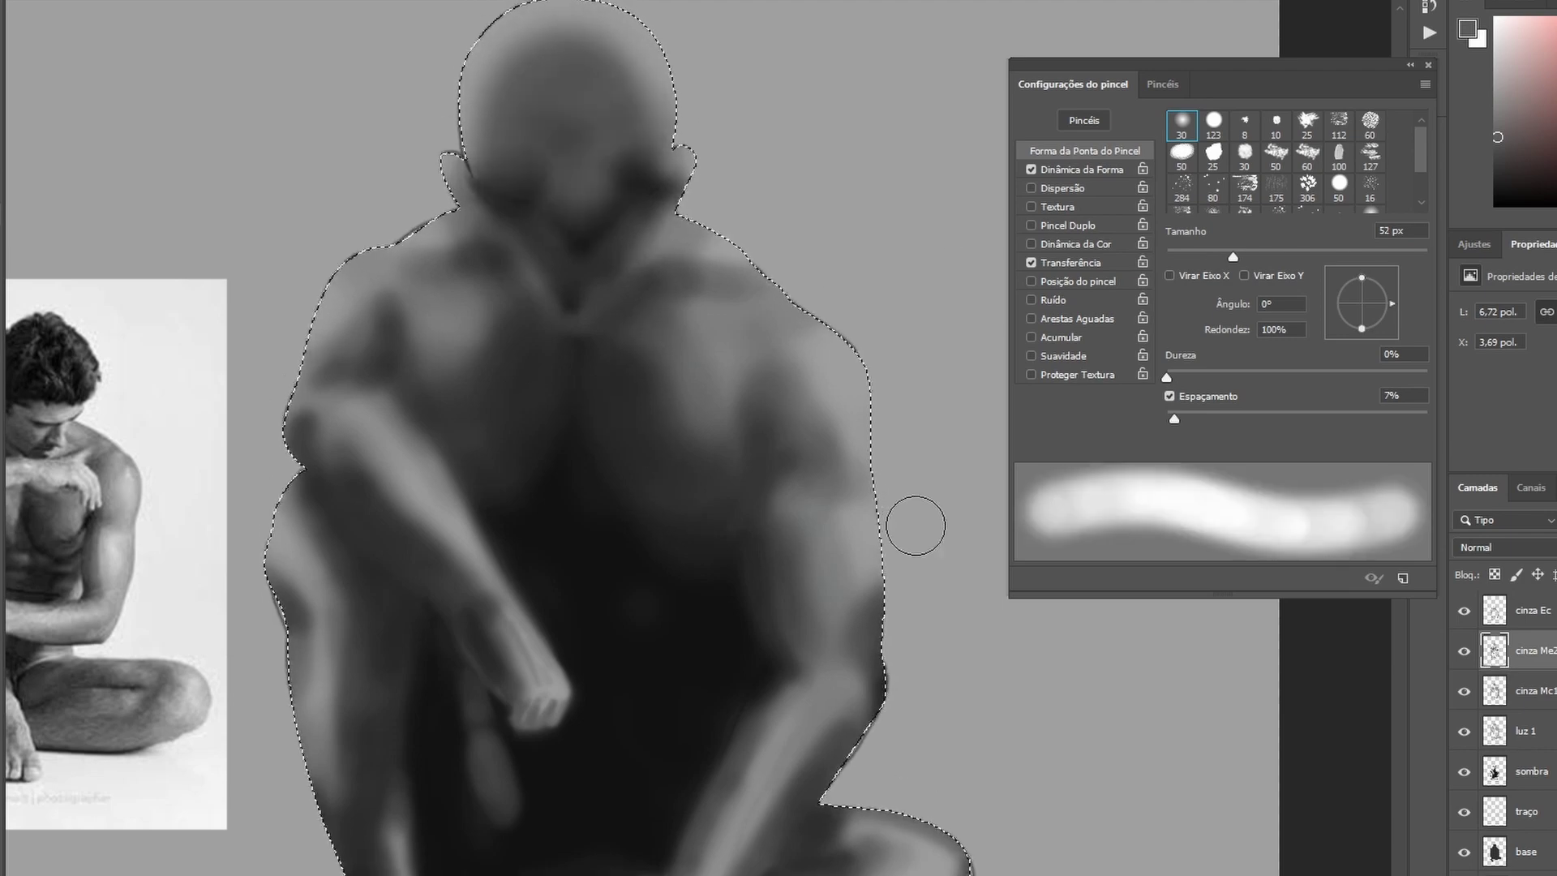
key(ctrl+minus)
key(ctrl+plus)
key(ctrl+plus)
scroll(584, 470, down, 3)
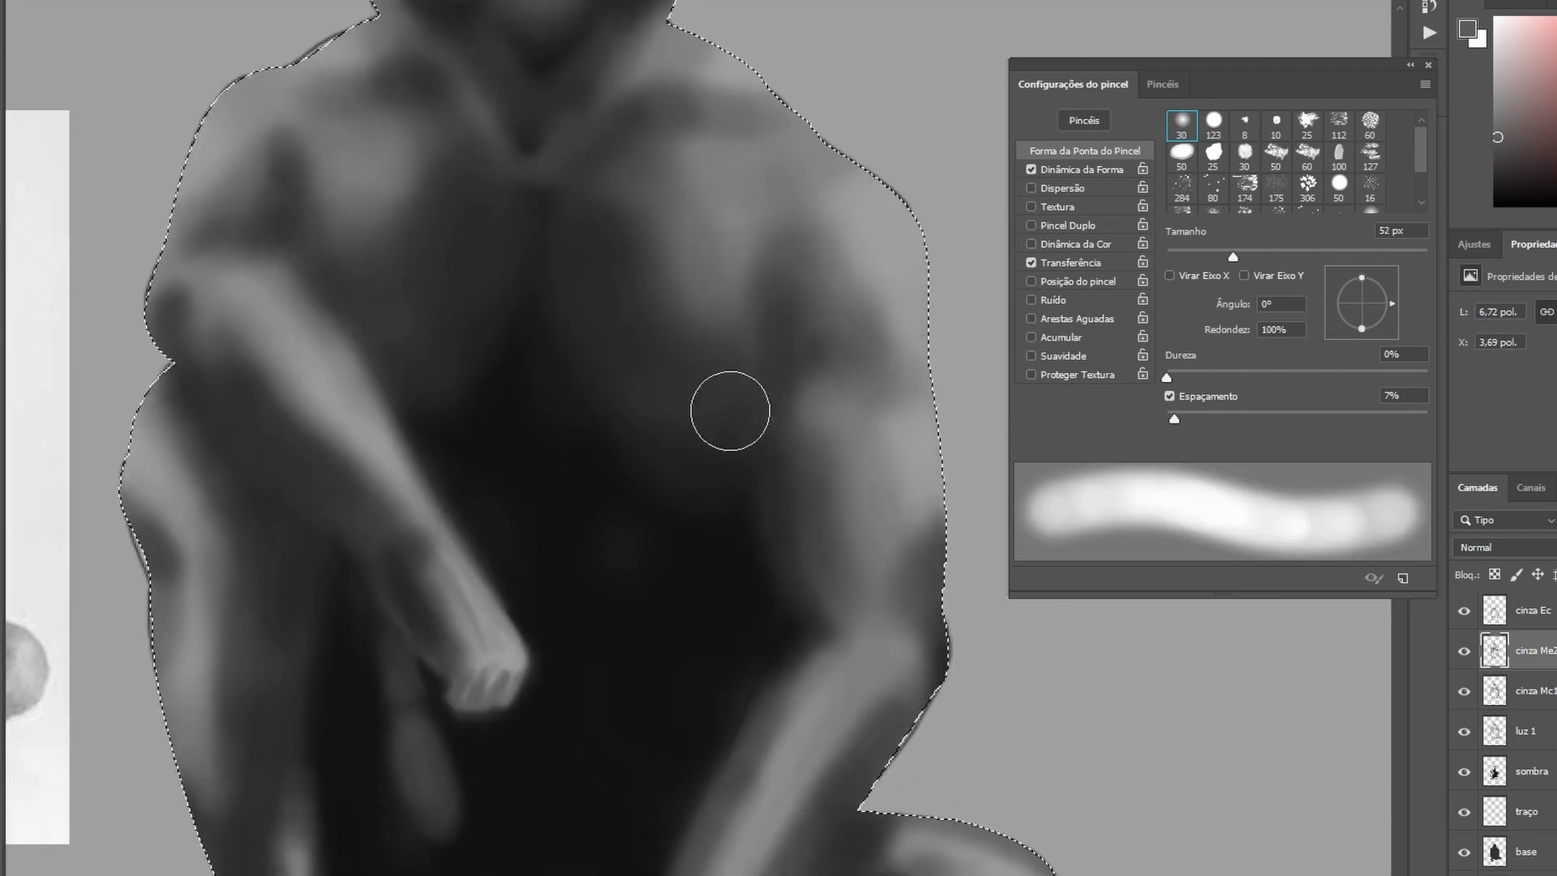
- Reduce the brush to 8 px and paint dark finger separations on the hanging fist on the cinza Ec layer
key(bracketleft)
key(bracketleft)
key(bracketleft)
key(bracketleft)
key(bracketleft)
key(bracketleft)
key(bracketleft)
key(bracketleft)
key(bracketleft)
key(bracketleft)
key(alt+bracketright)
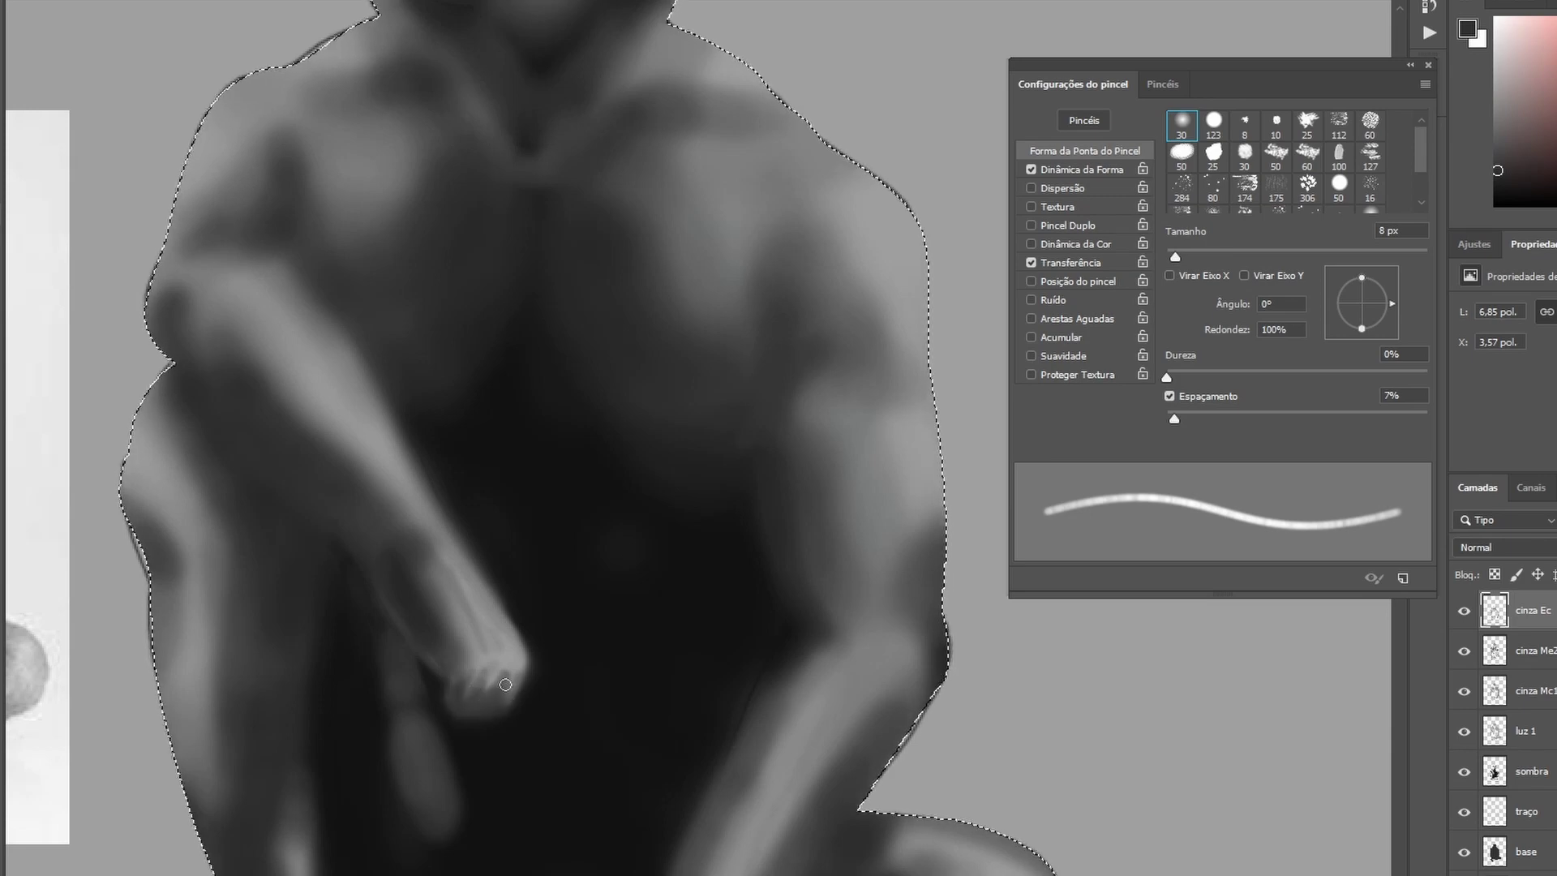
drag(505, 685, 484, 675)
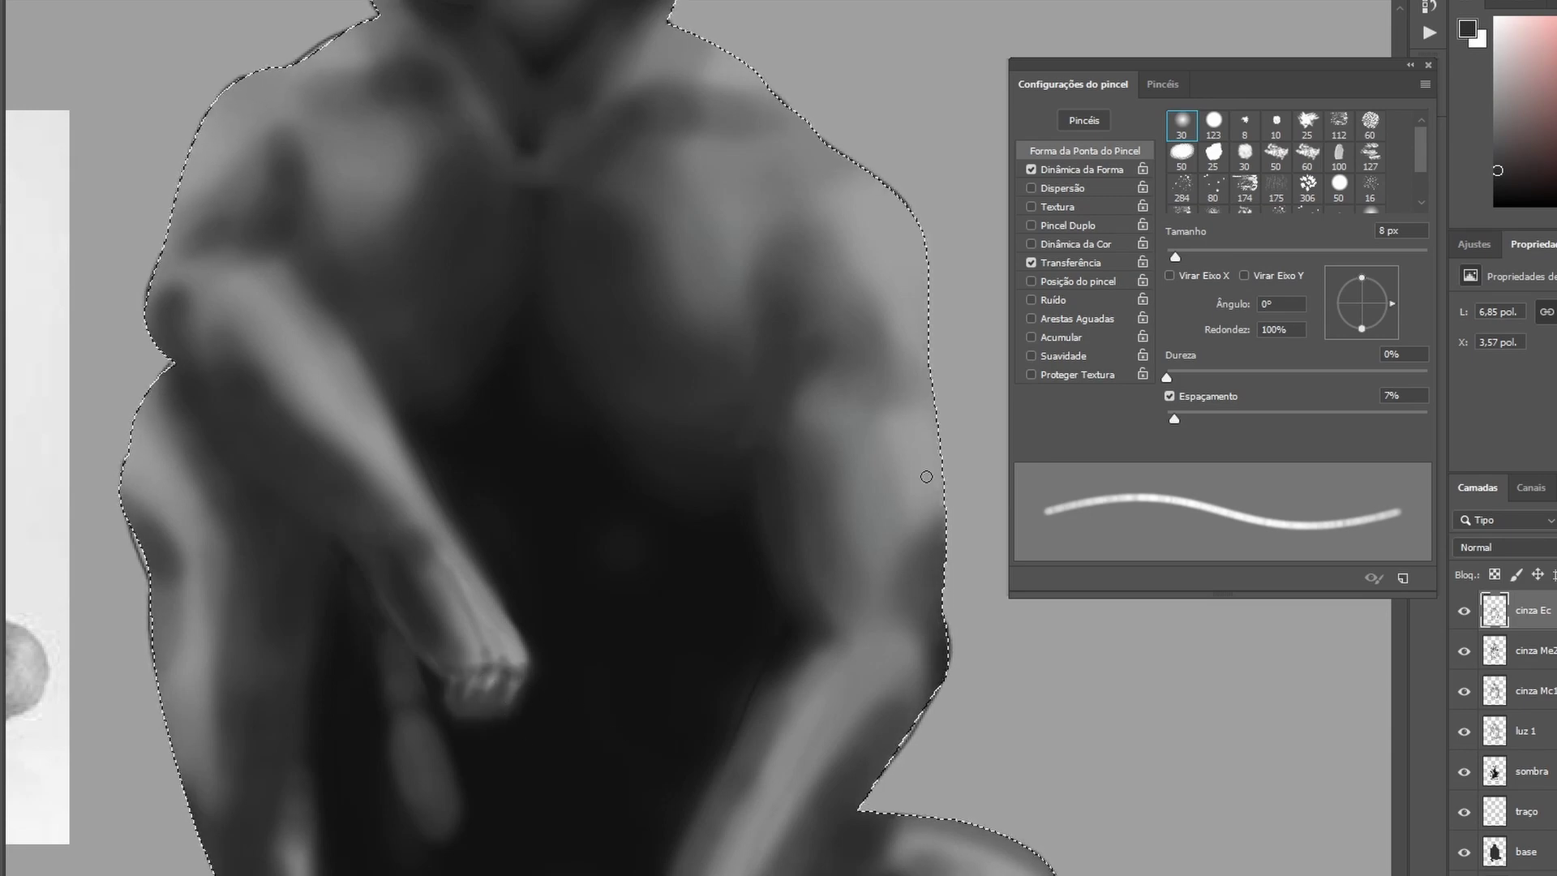
- Return to the cinza Me2 layer, darken the centre of the chest at 55 px, and reduce the brush to 41 px for the raised leg
key(alt+bracketleft)
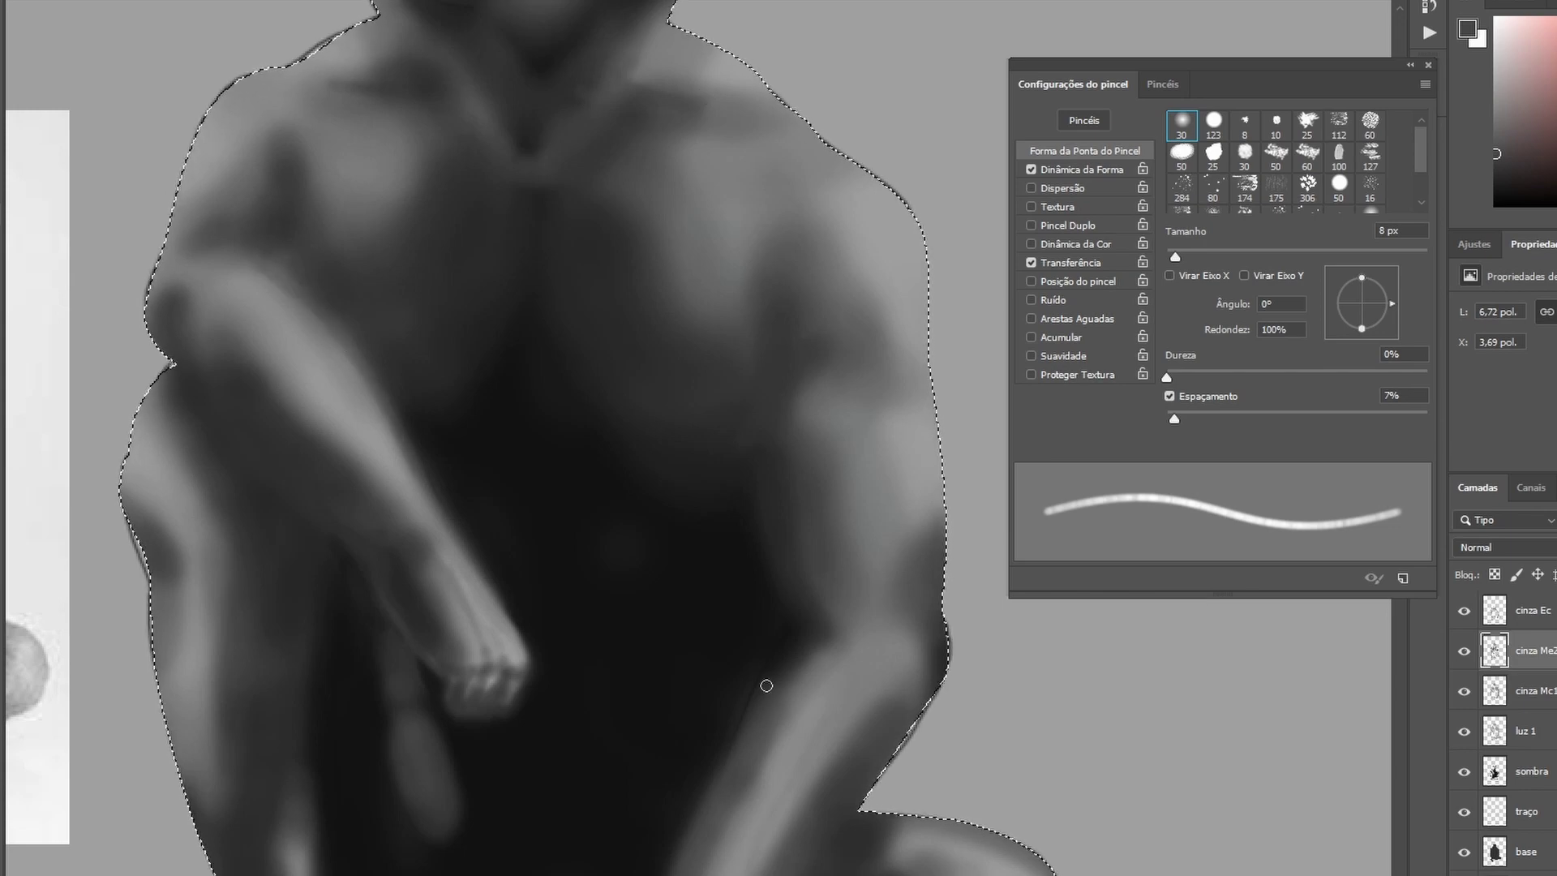
key(ctrl+0)
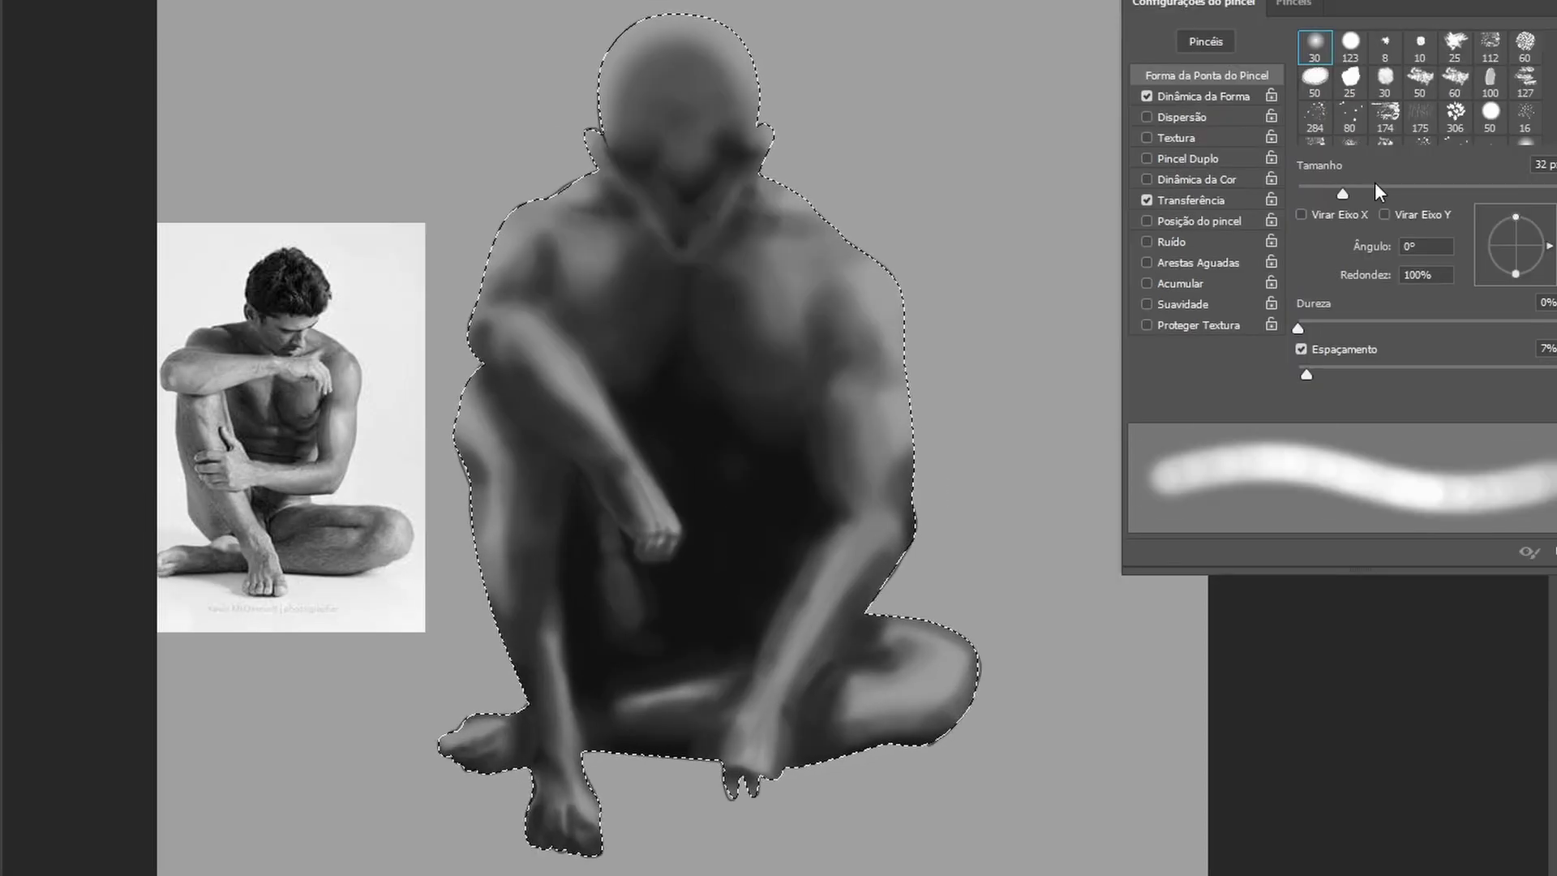
click(1237, 254)
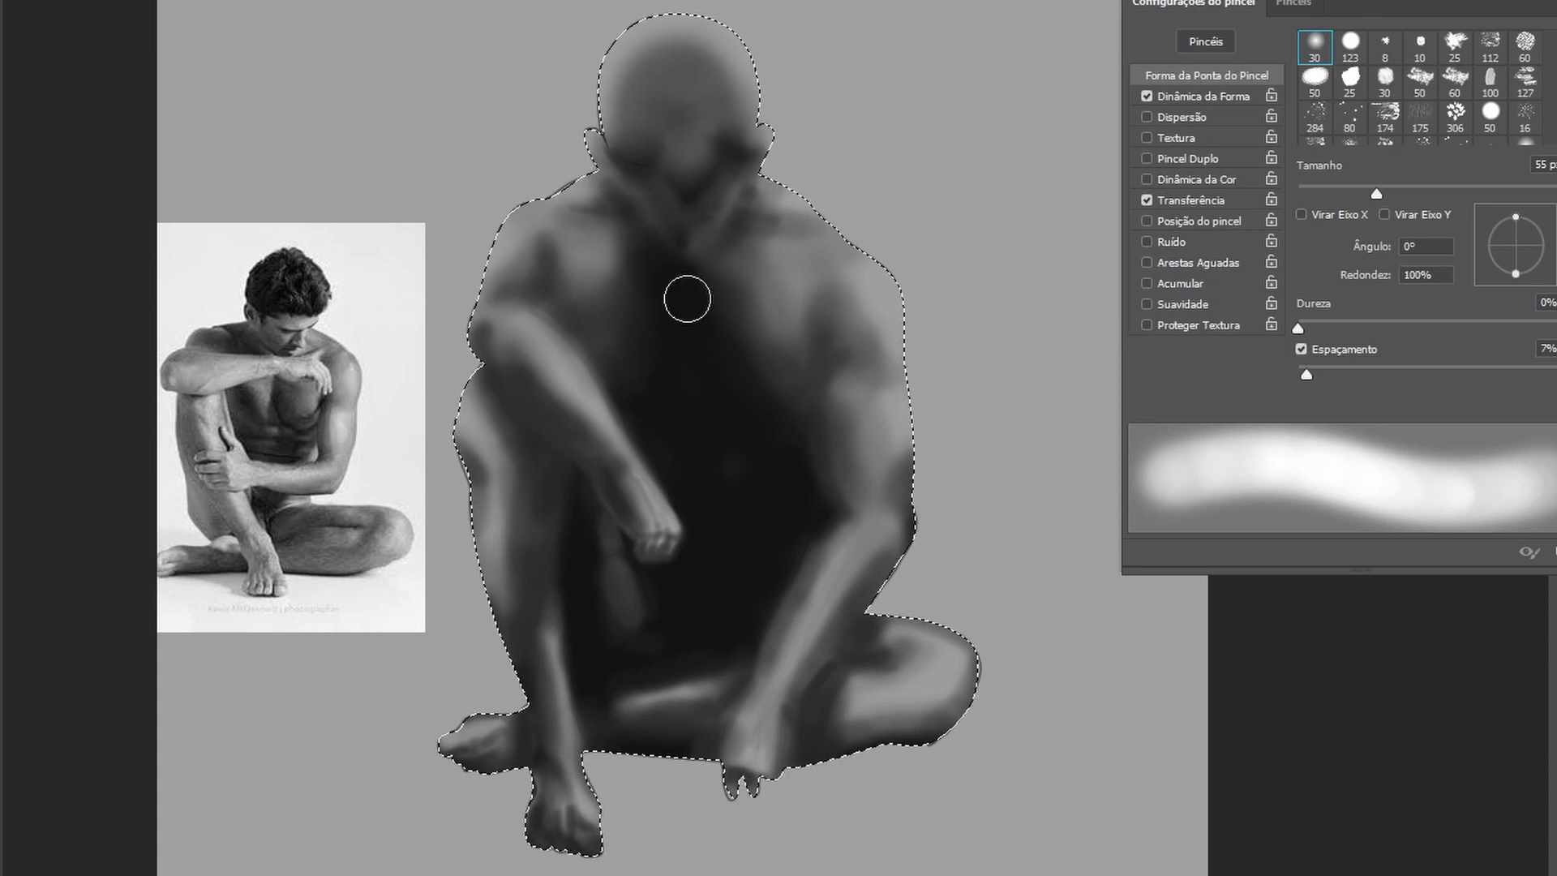
key(bracketleft)
key(bracketleft)
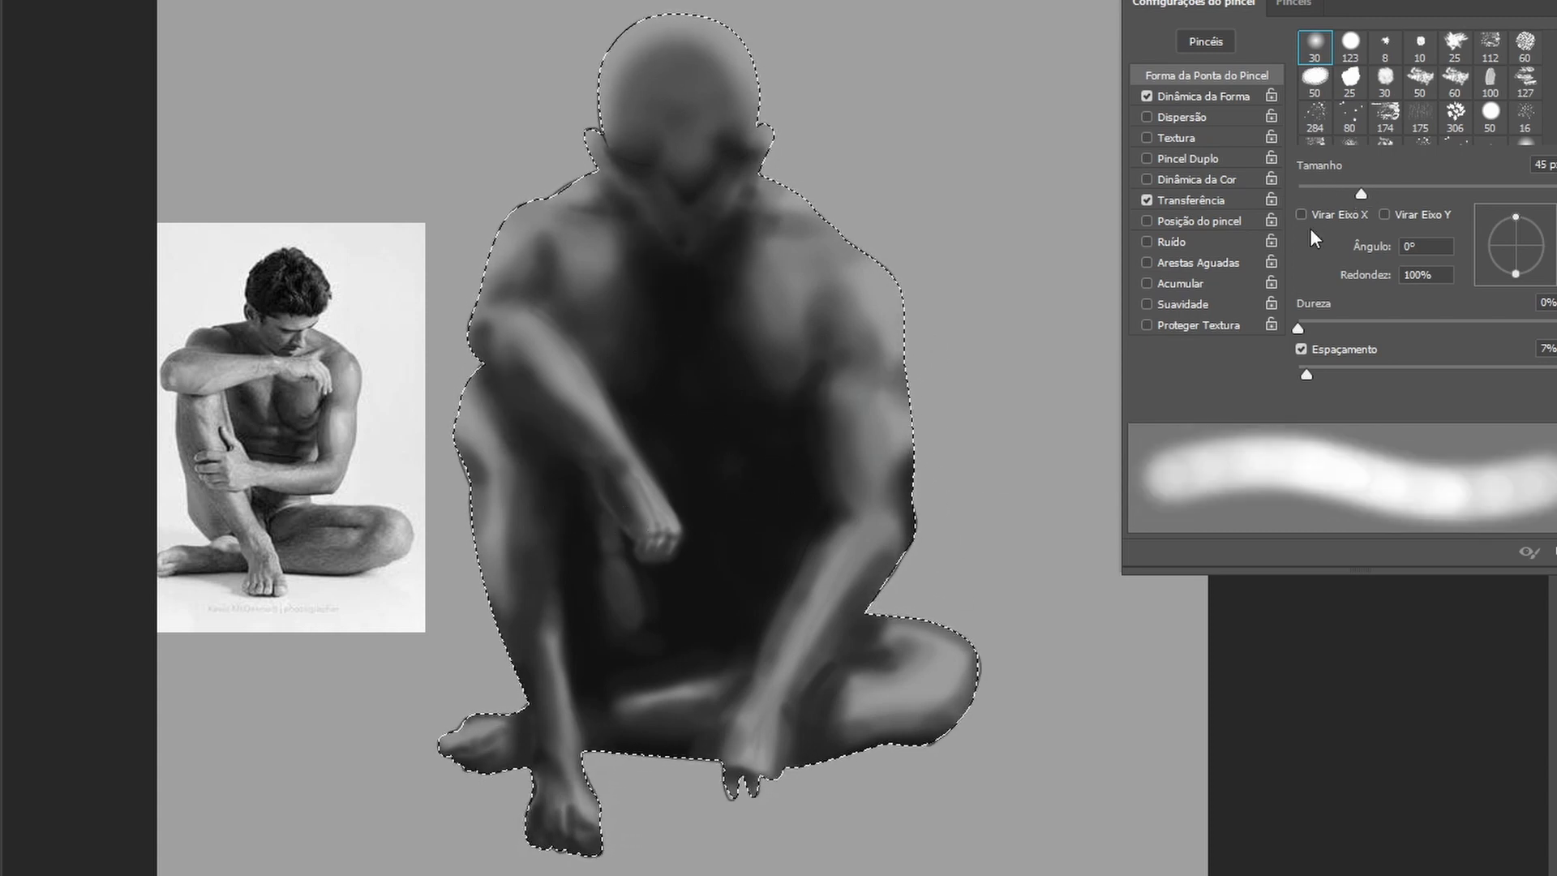
key(bracketleft)
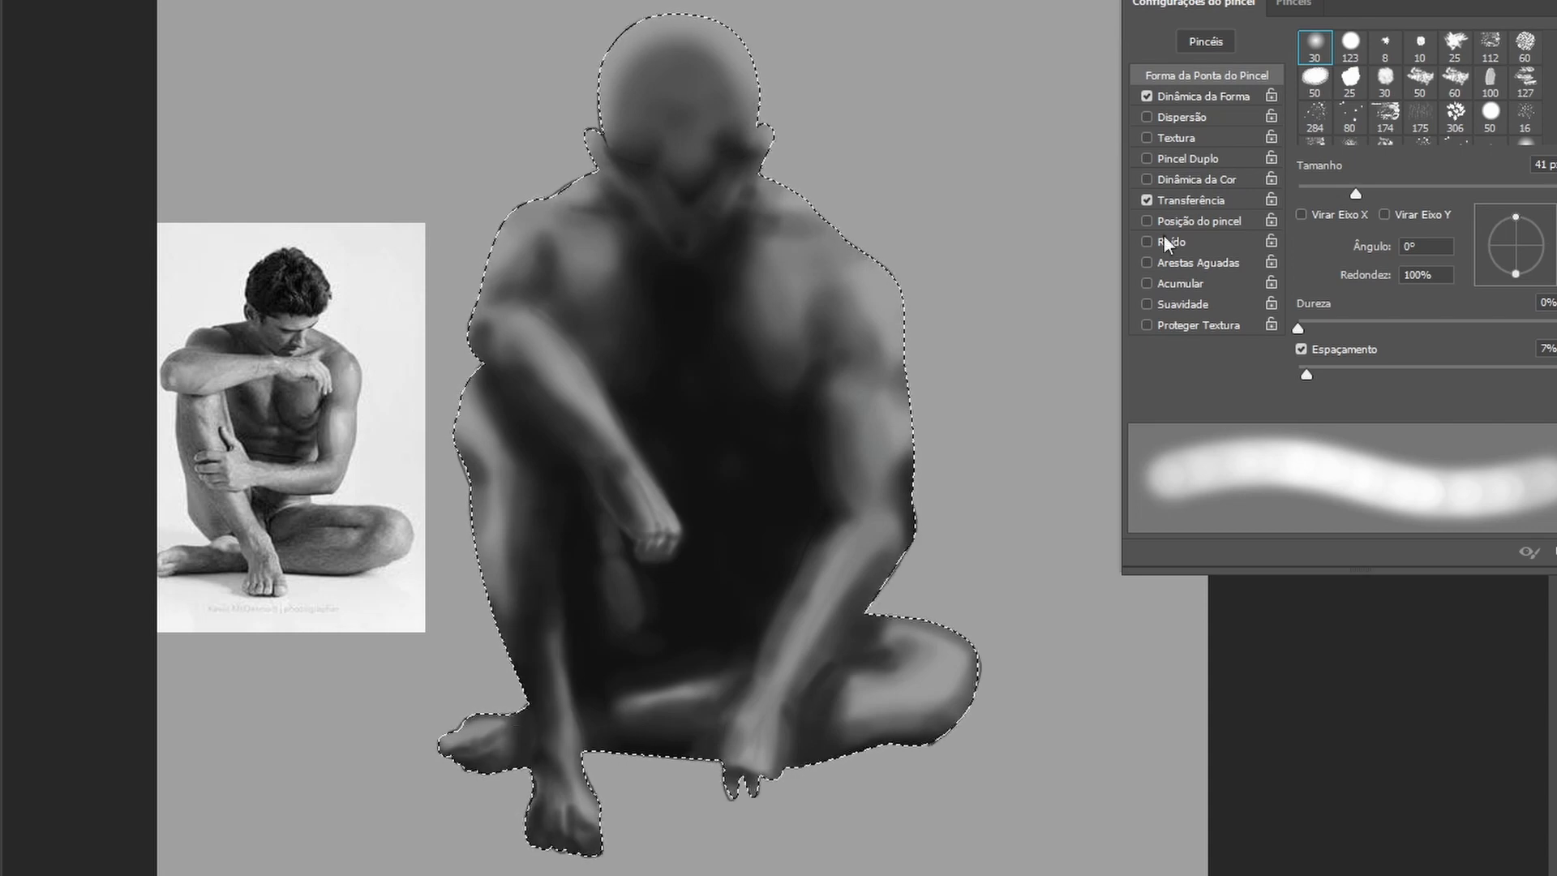
key(bracketleft)
key(bracketleft)
- Hide the brush panels to clear the canvas view
key(z)
key(F5)
key(F5)
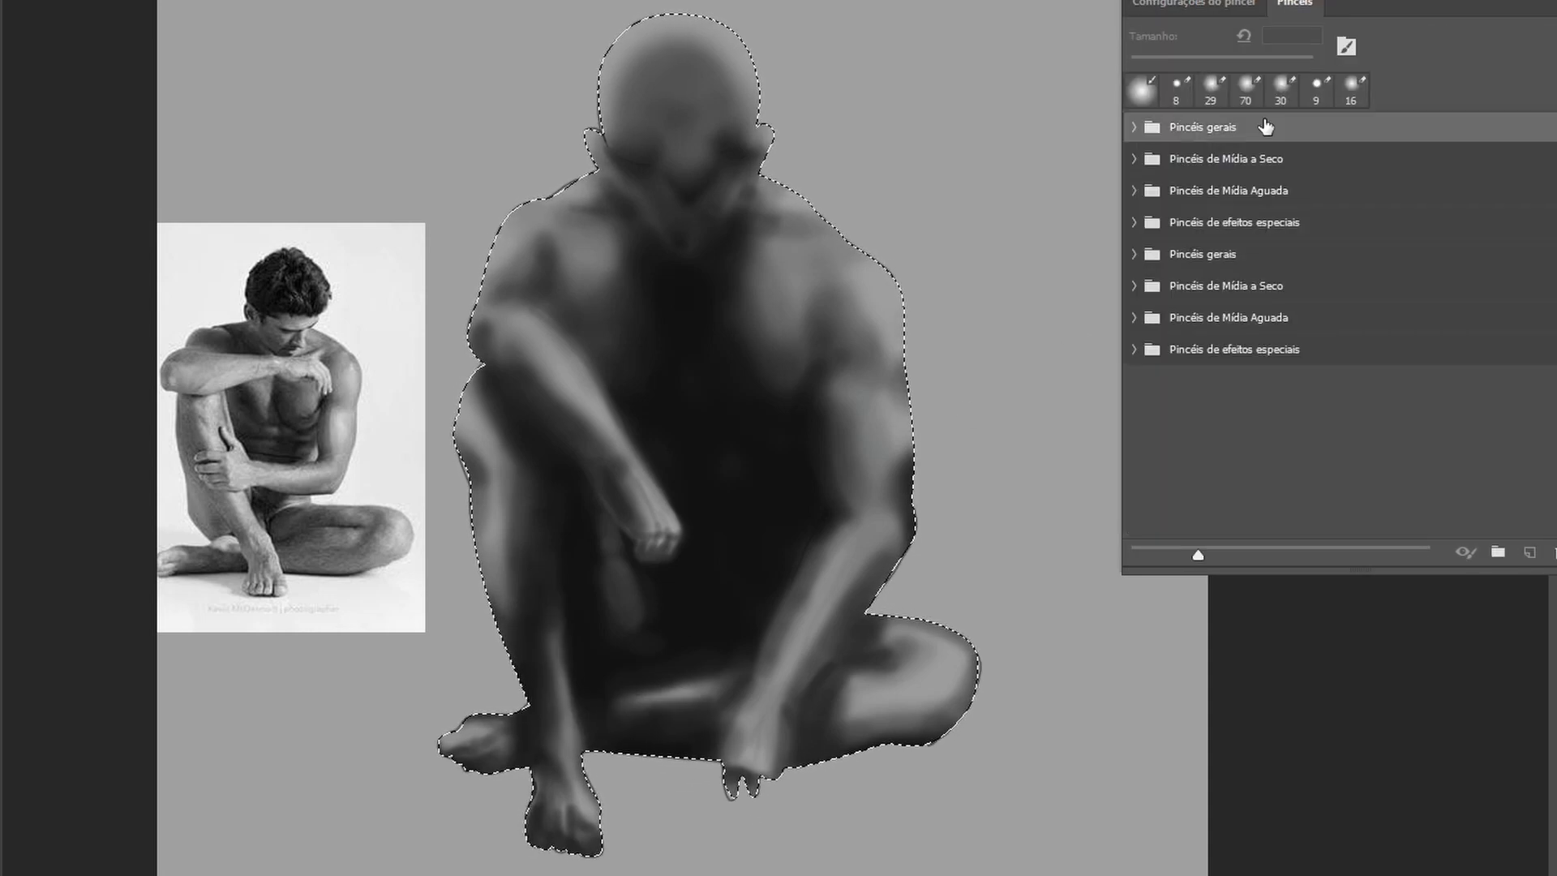
key(F5)
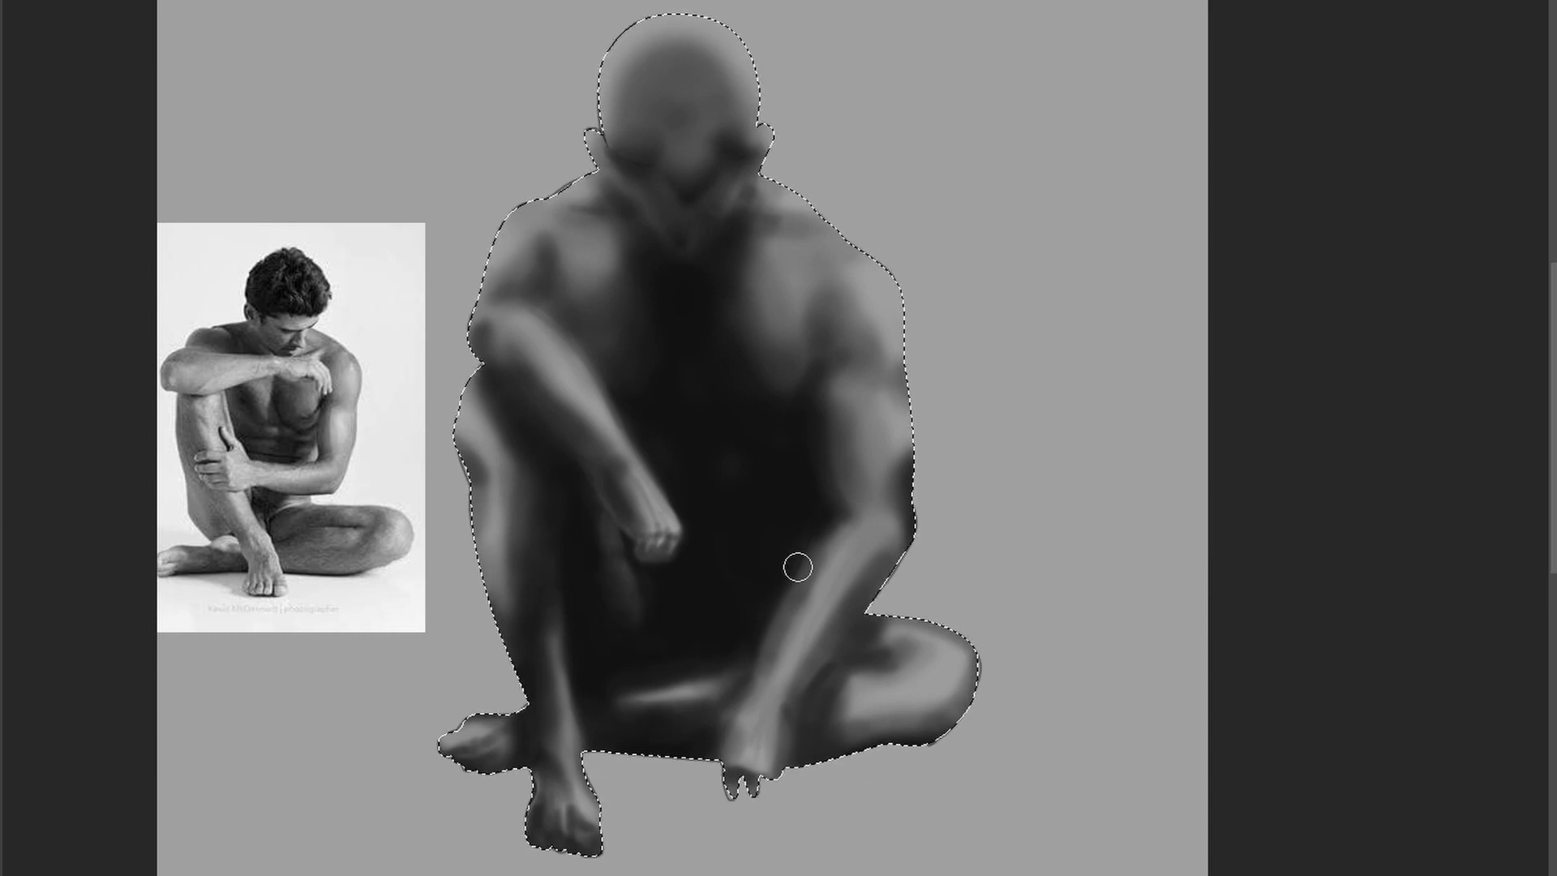
- Darken the eye sockets, lower face and neck, and deepen the shadow on the inner thigh behind the hanging hand
ctrl+click(746, 214)
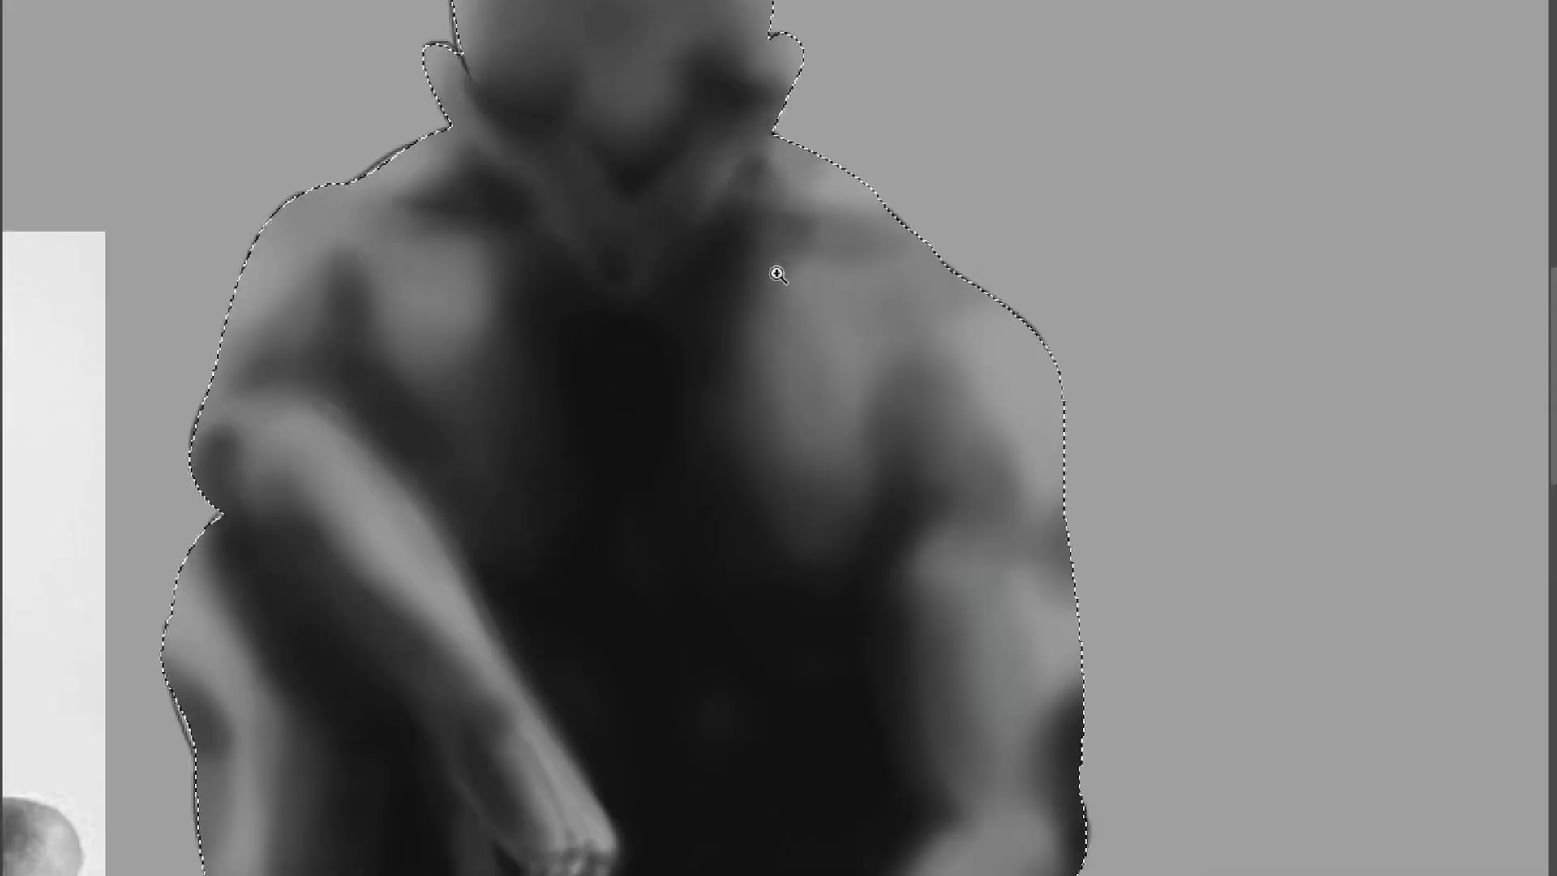
key(ctrl+minus)
right_click(702, 558)
key(Escape)
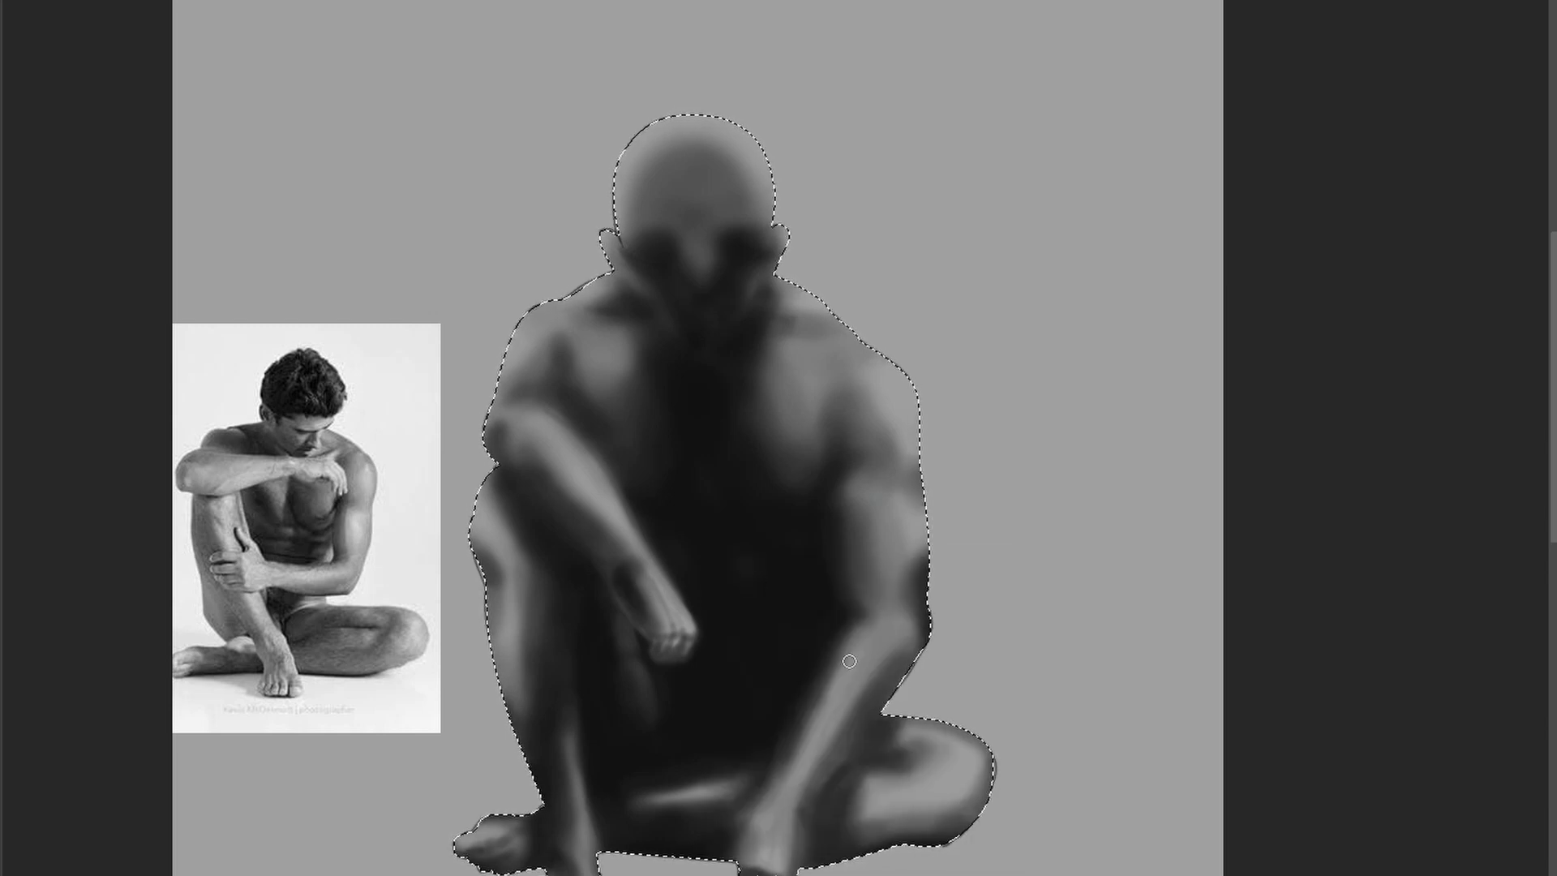
scroll(745, 580, down, 3)
scroll(750, 576, down, 2)
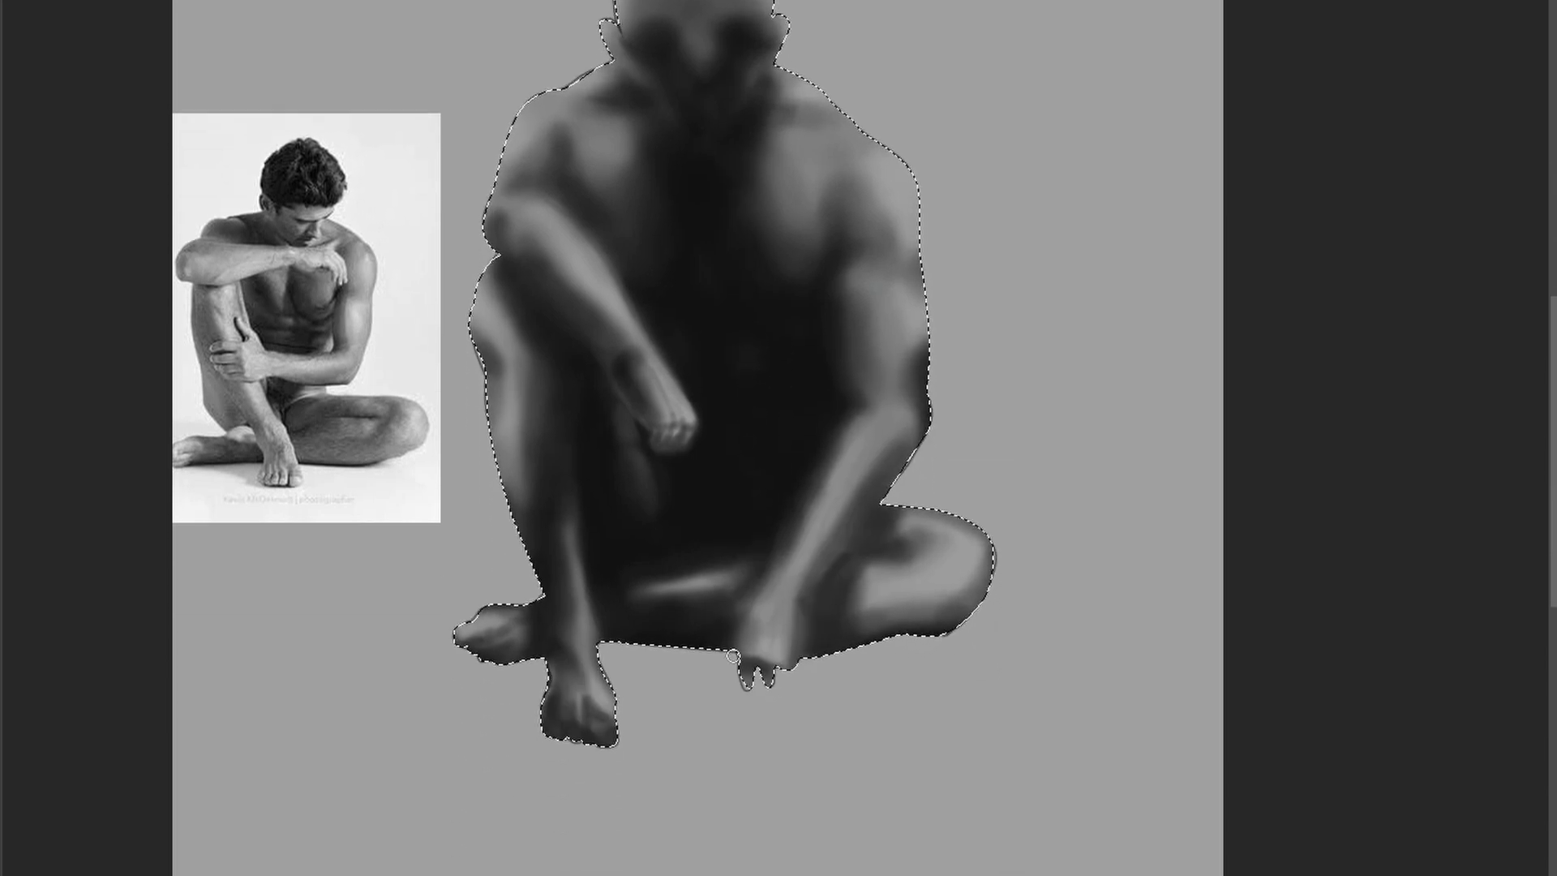
right_click(791, 582)
key(Escape)
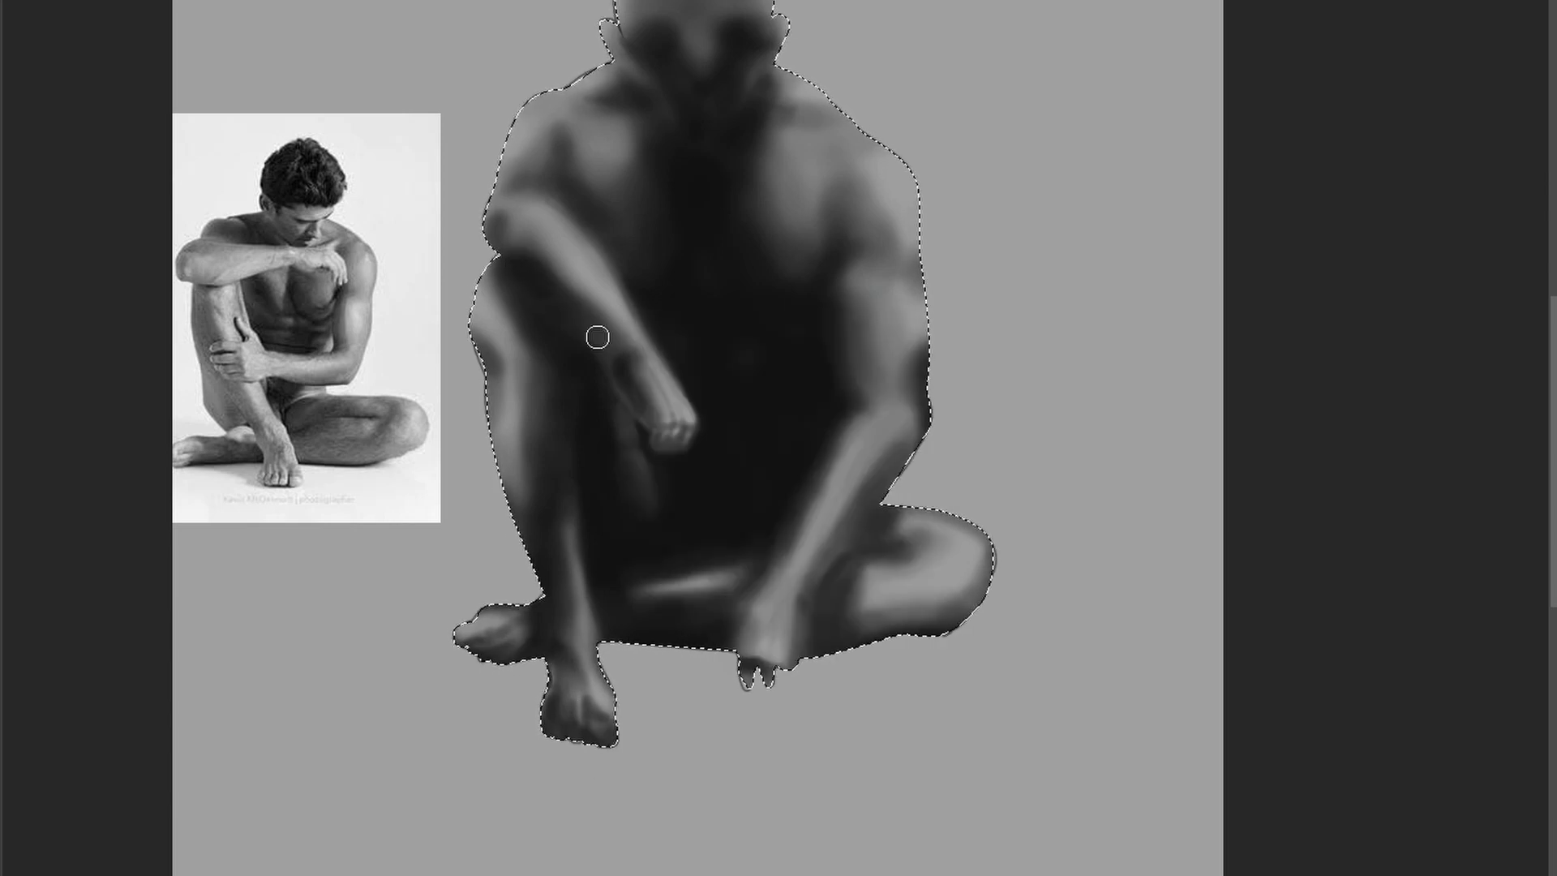
- Adjust the brush size and deepen the shadows under the raised forearm, over the knee and around the supporting hand
right_click(713, 293)
drag(838, 346, 831, 347)
click(556, 188)
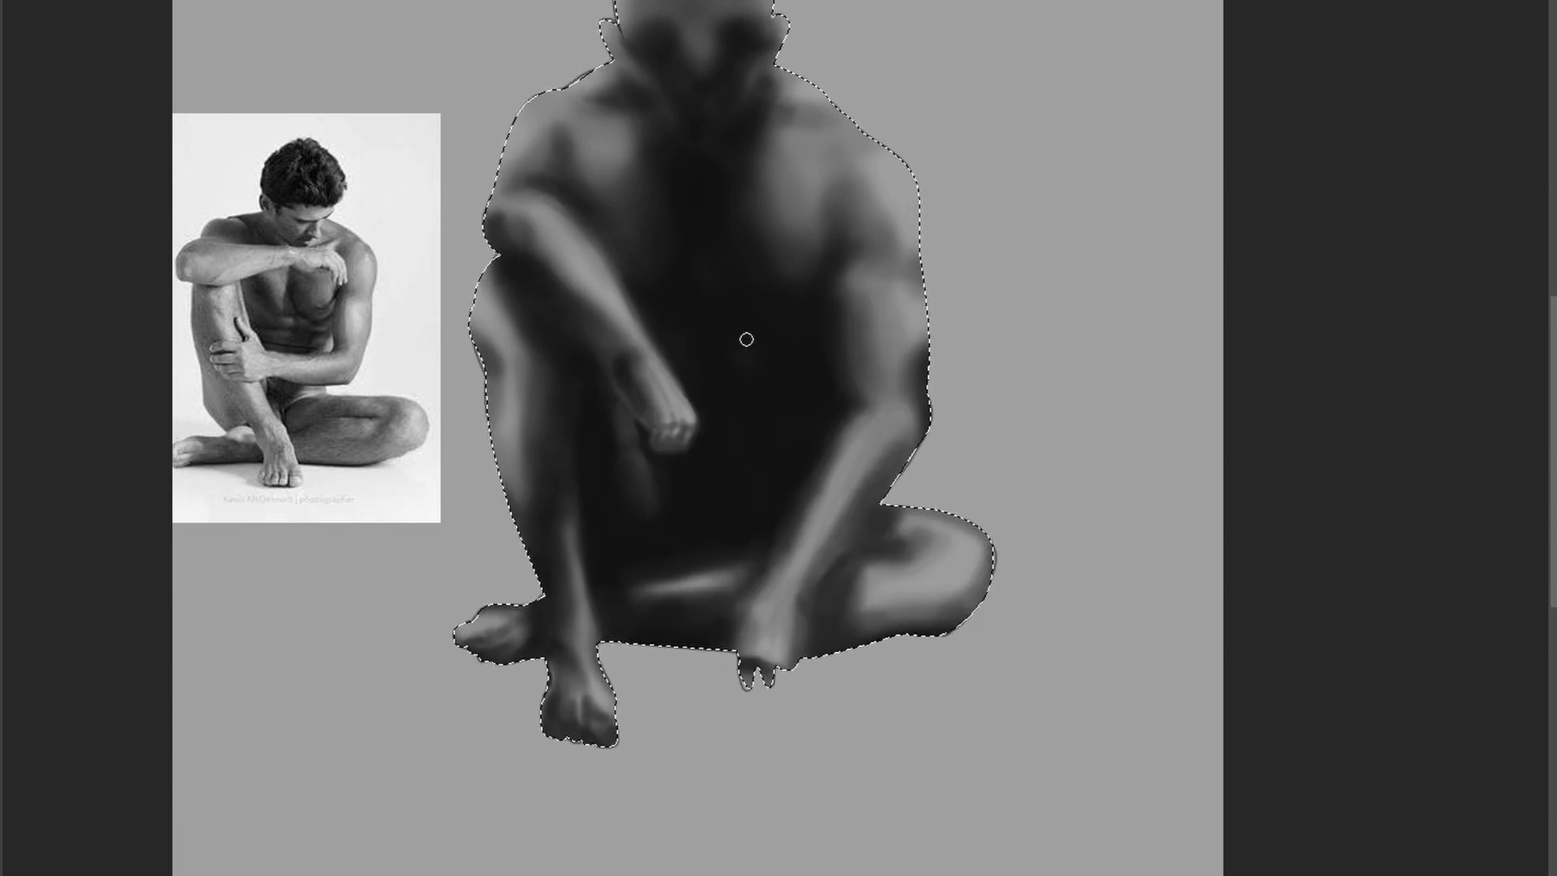
right_click(706, 403)
key(Return)
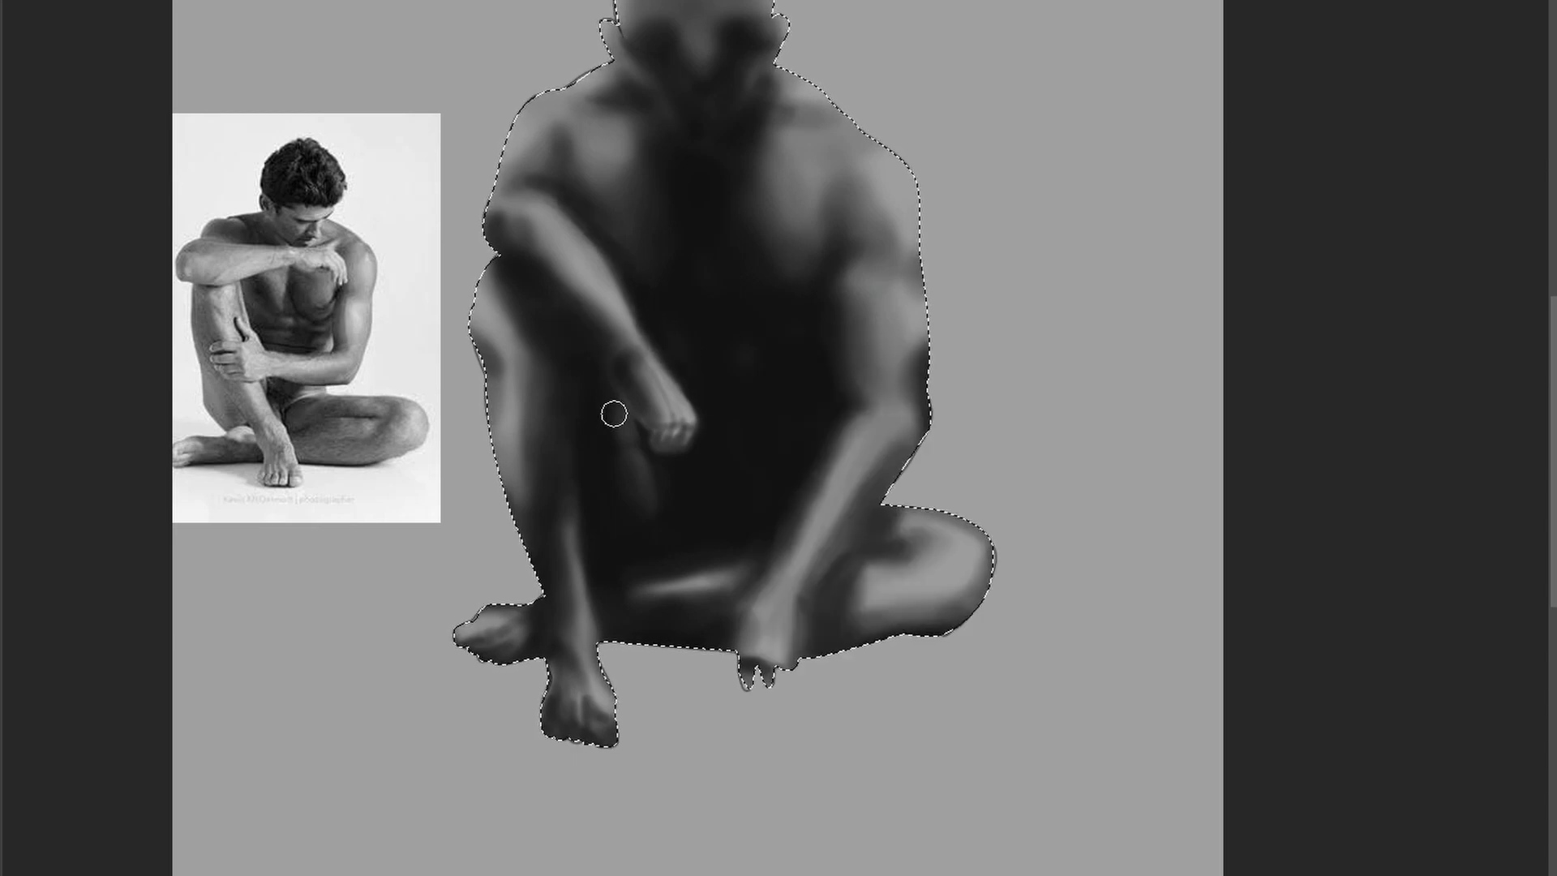
right_click(859, 531)
key(Return)
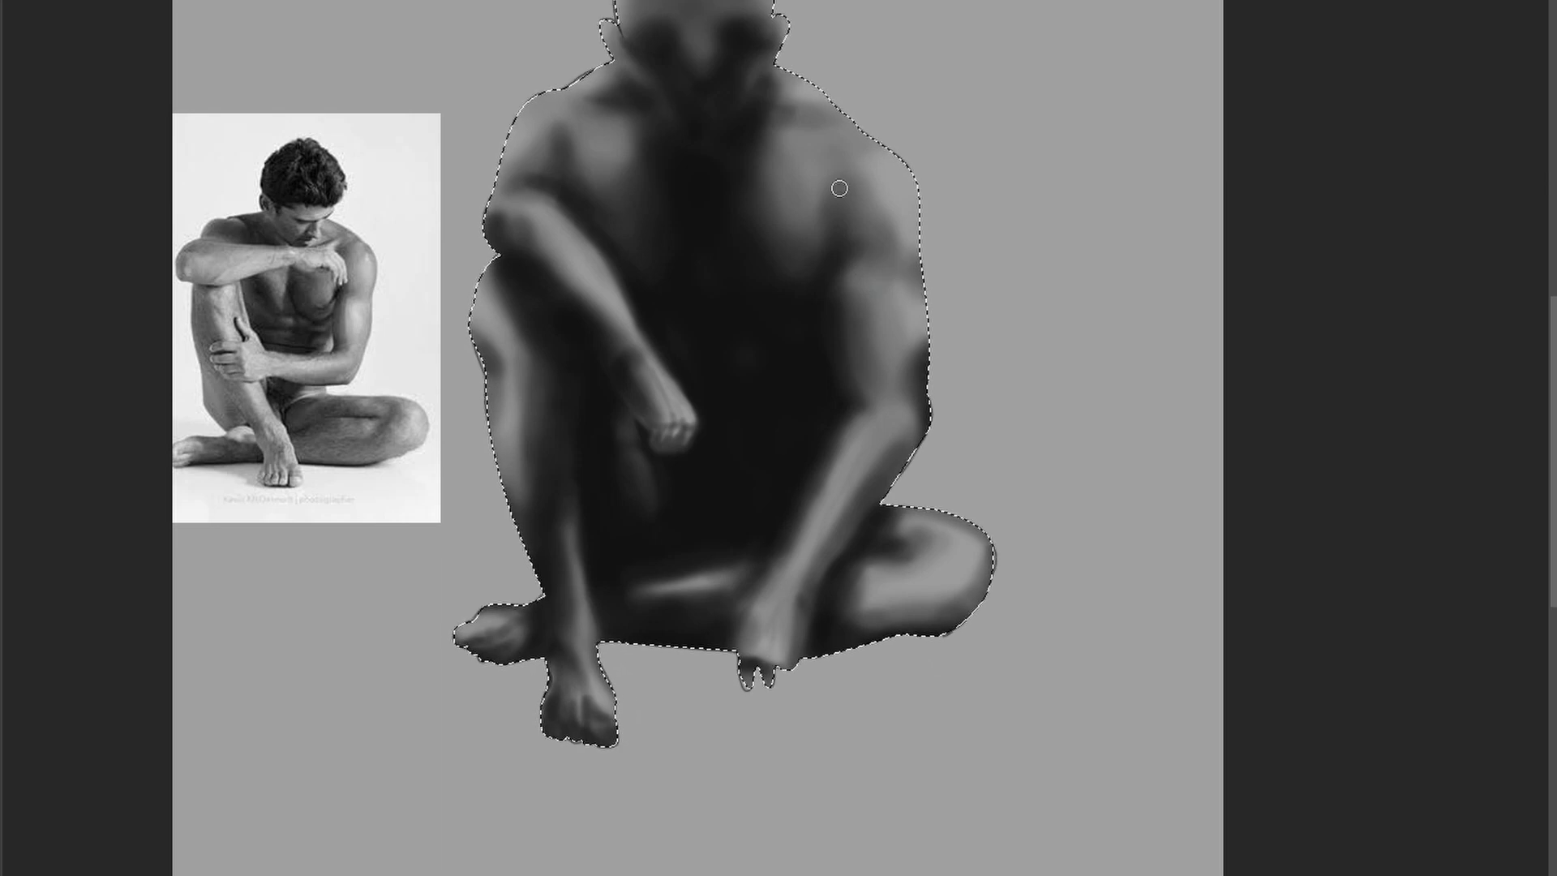
- Resize the brush and darken the middle of the face, the chin and the sides of the neck
right_click(766, 263)
key(Return)
drag(712, 39, 719, 73)
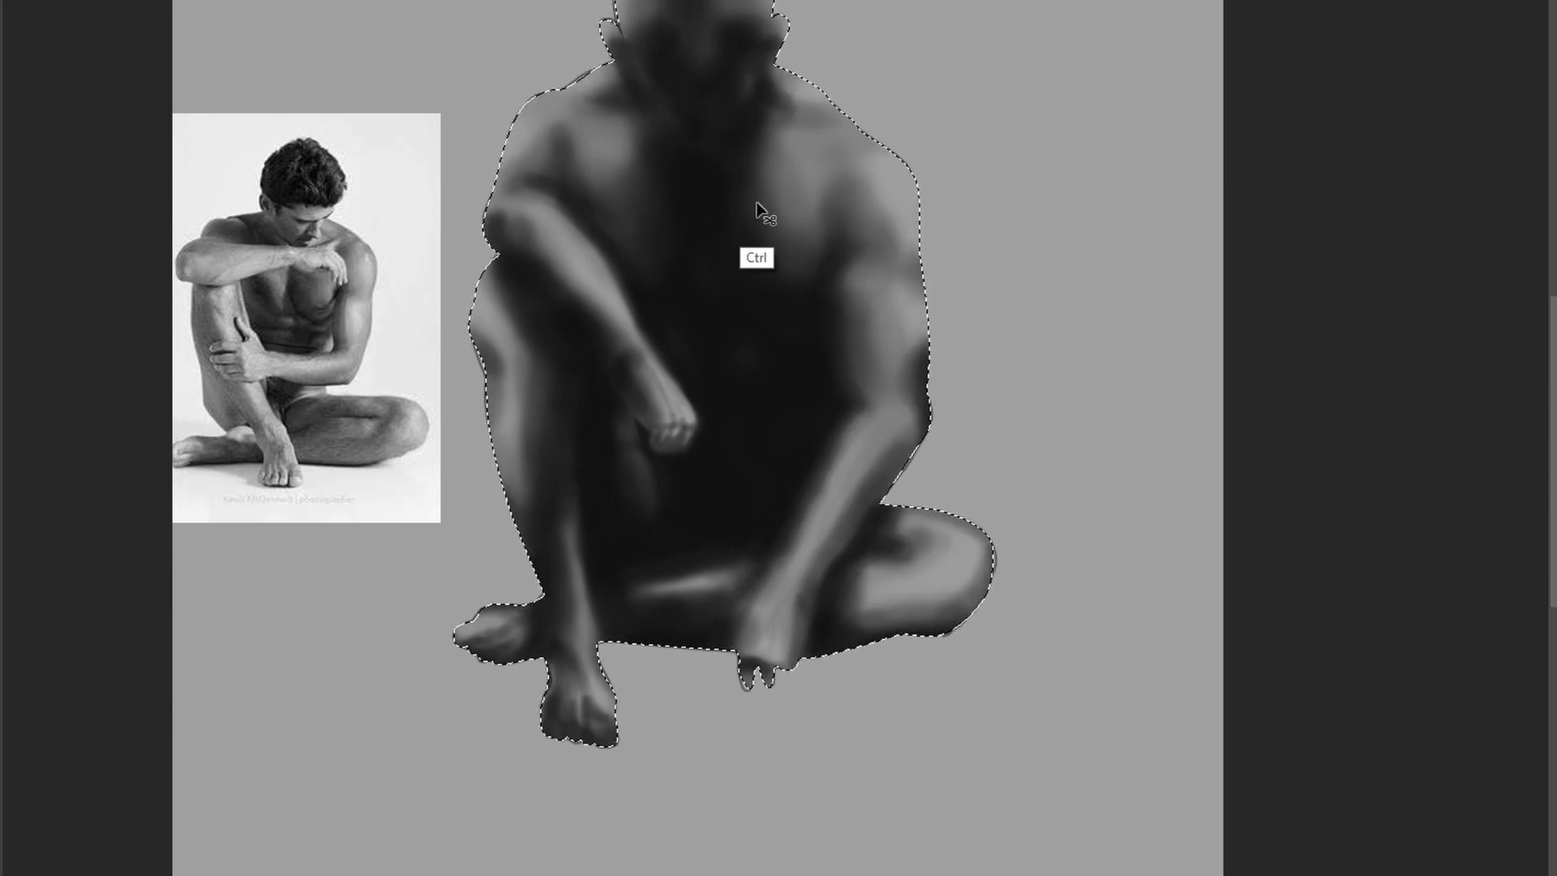
right_click(635, 397)
click(783, 459)
key(Return)
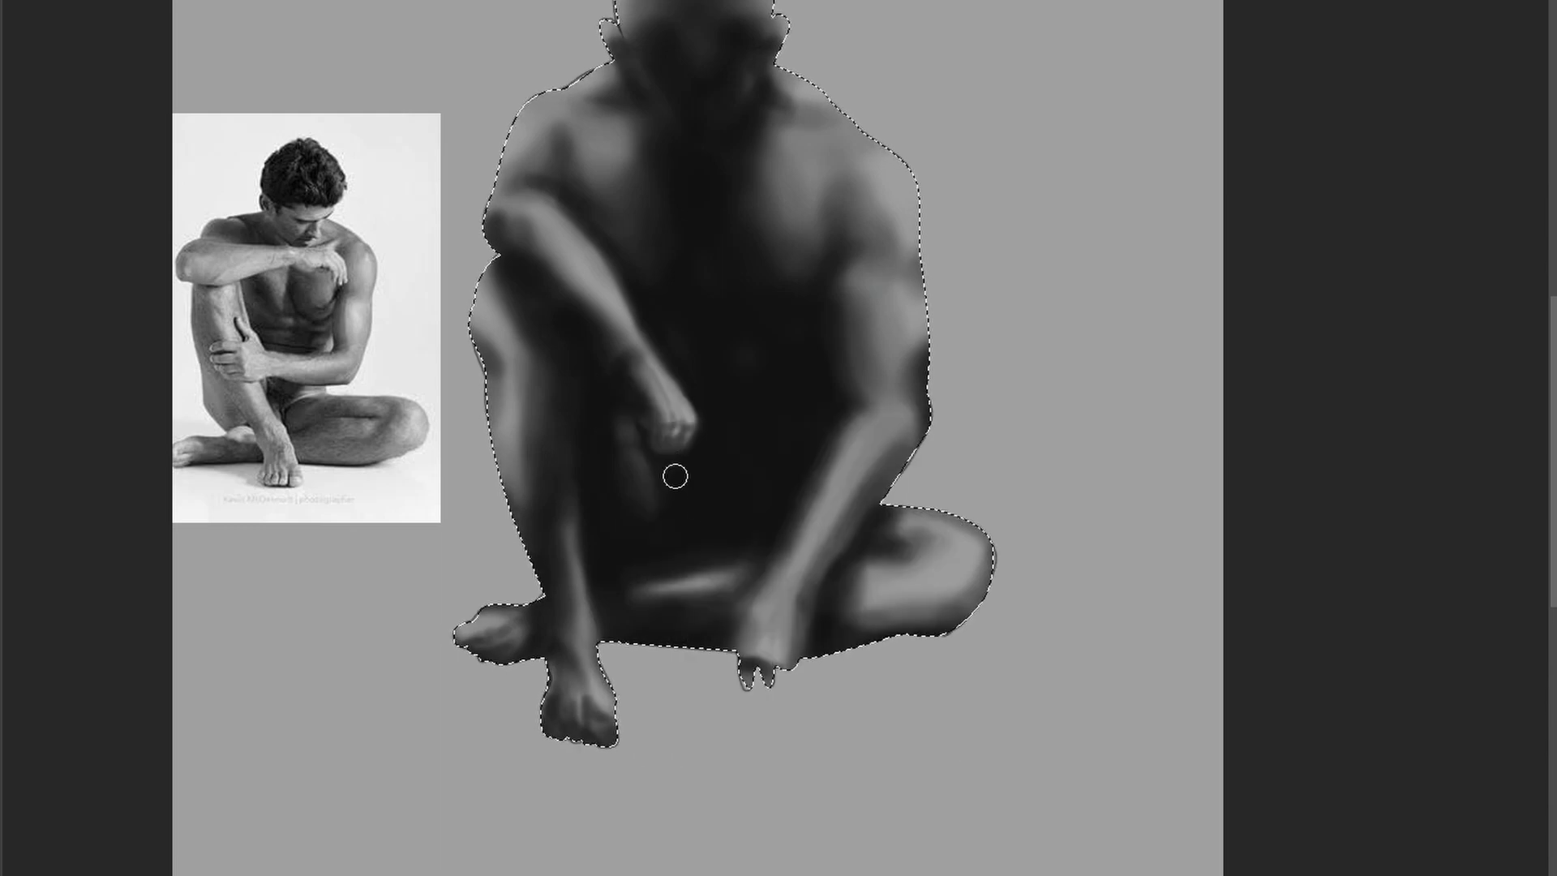
- Resize the brush and shade the fingers and lower edge of the hanging hand with short strokes
key(ctrl+plus)
key(ctrl+plus)
key(ctrl+plus)
right_click(494, 489)
click(636, 550)
key(Return)
drag(424, 464, 415, 528)
drag(496, 475, 490, 519)
drag(417, 473, 442, 523)
drag(300, 7, 390, 134)
key(ctrl+0)
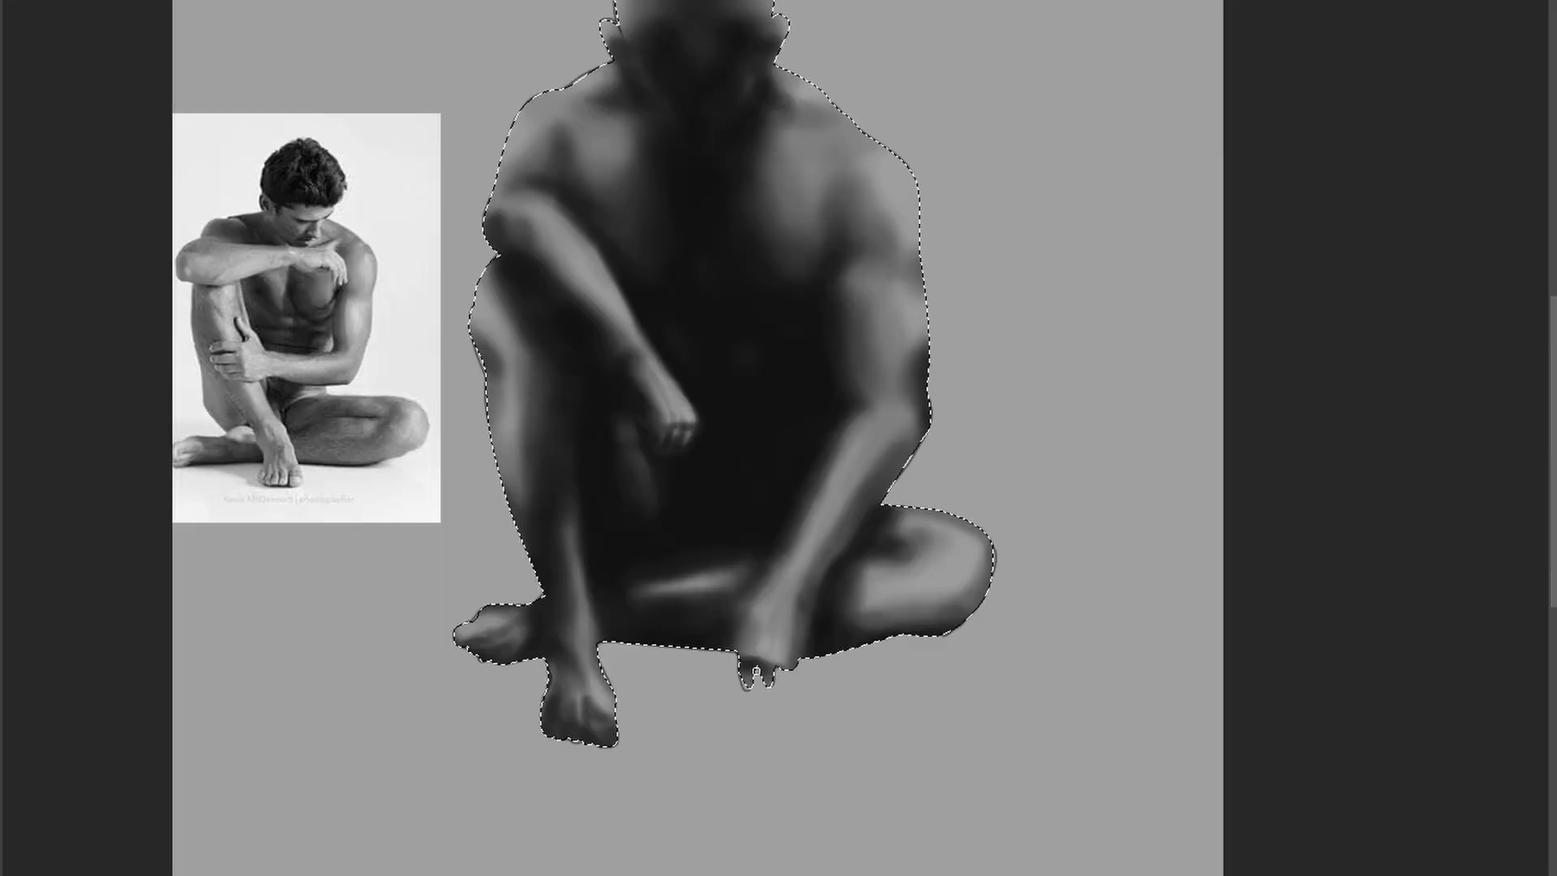
- Enlarge the brush and darken the outer rim and underside of the crossed leg's knee
right_click(963, 570)
drag(1102, 630, 1117, 629)
mouse_move(969, 617)
mouse_down()
mouse_move(986, 654)
mouse_move(956, 637)
mouse_move(884, 683)
mouse_up()
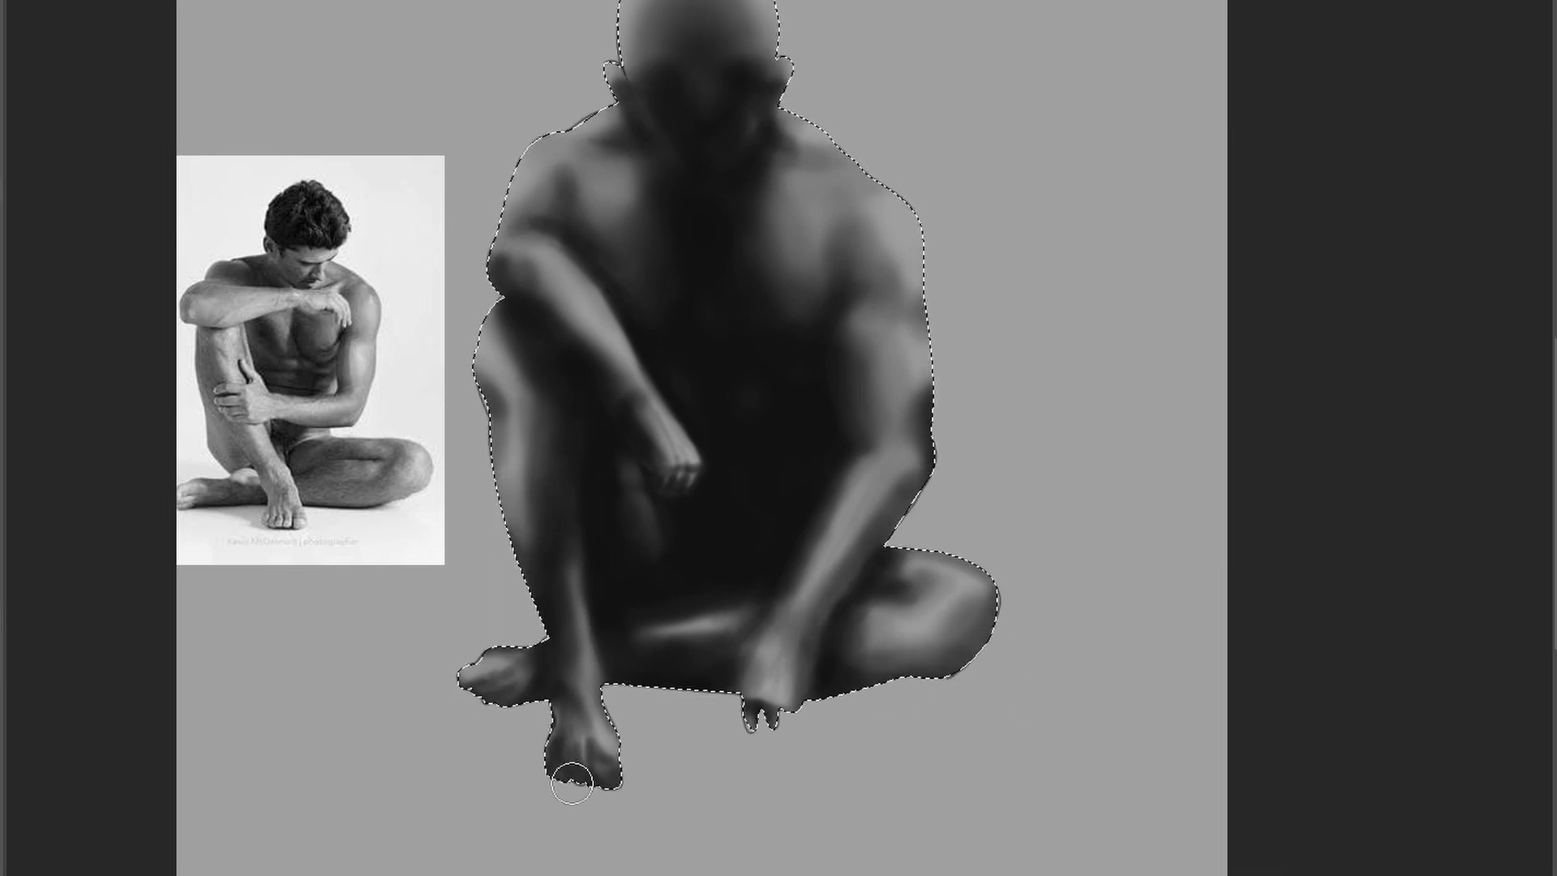
- Reduce the brush to 10 px and add fine tendon lines along the supporting forearm and the back of its hand
right_click(920, 641)
drag(1035, 680, 1018, 680)
right_click(885, 641)
drag(1008, 679, 963, 675)
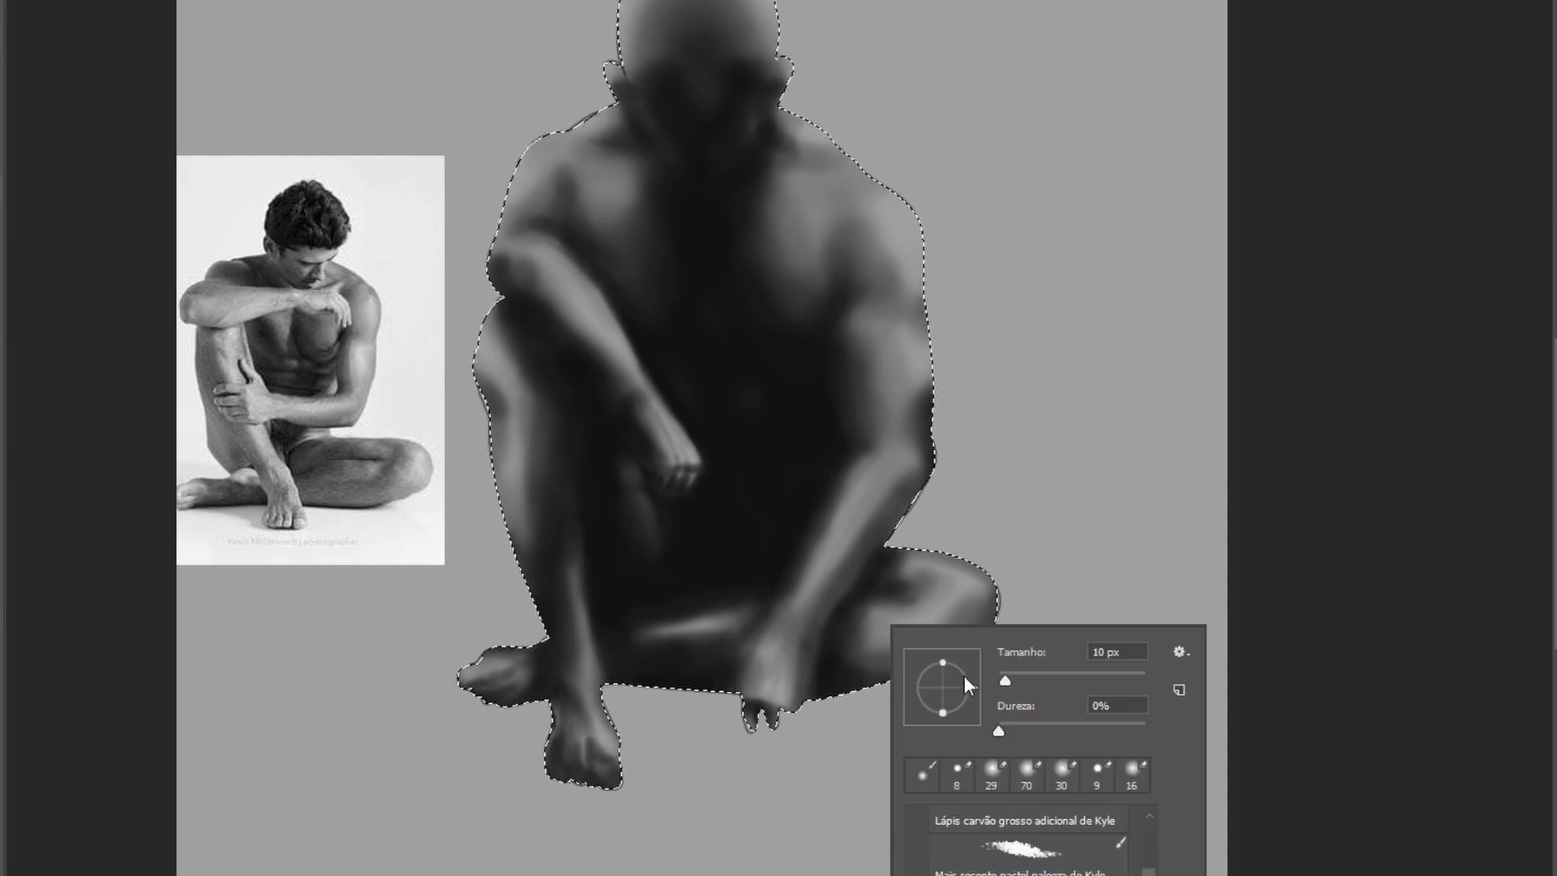
click(762, 689)
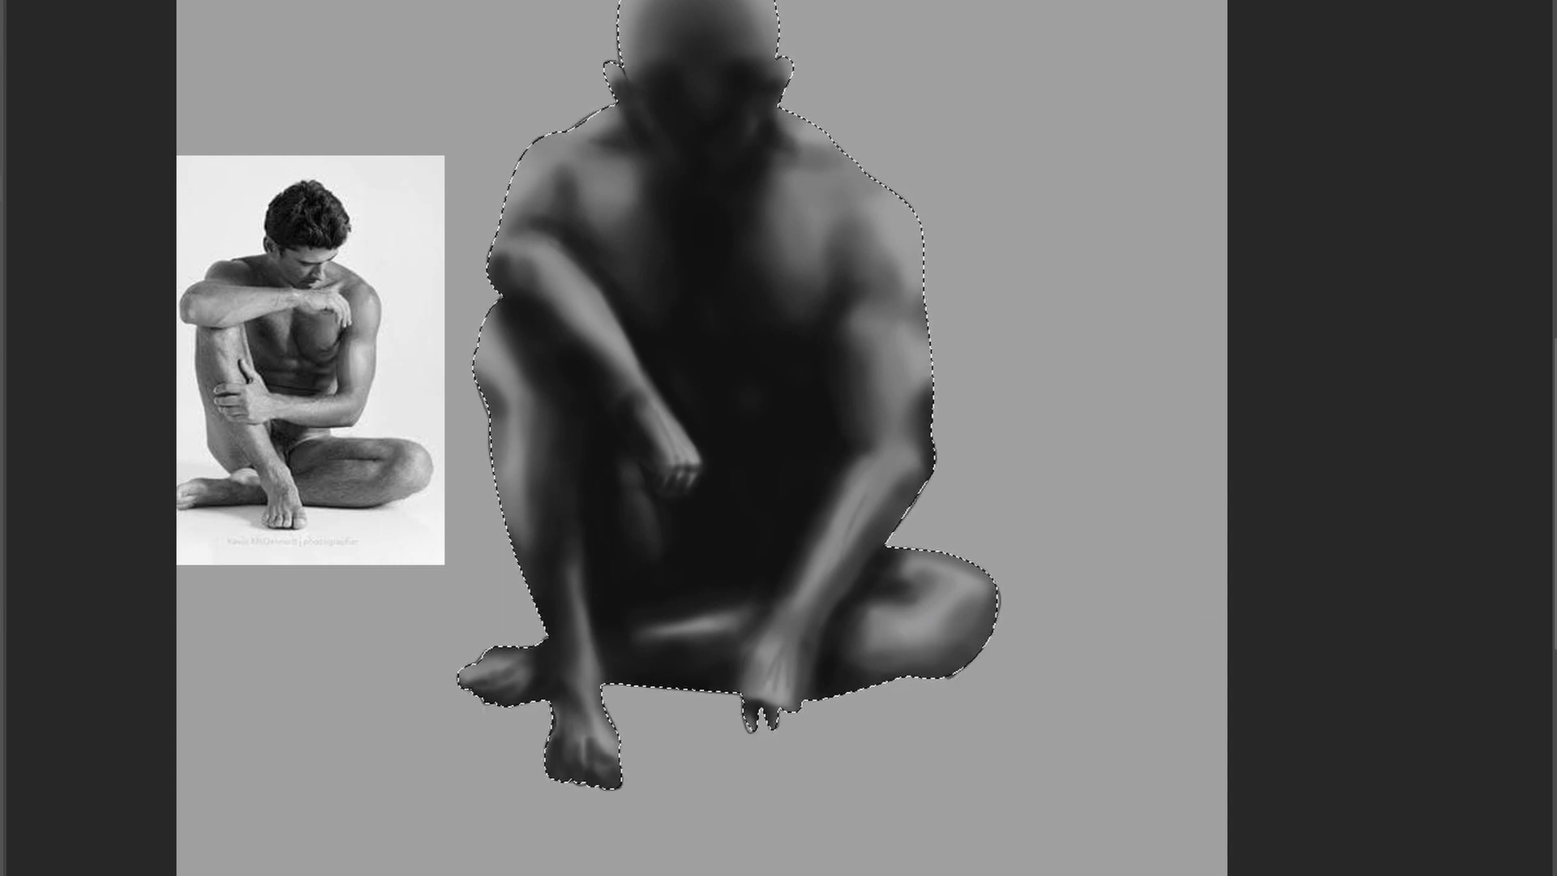
- Refine the hanging hand's knuckles and finger shadows, and define the toes and creases of both feet
key(ctrl+plus)
scroll(692, 528, down, 3)
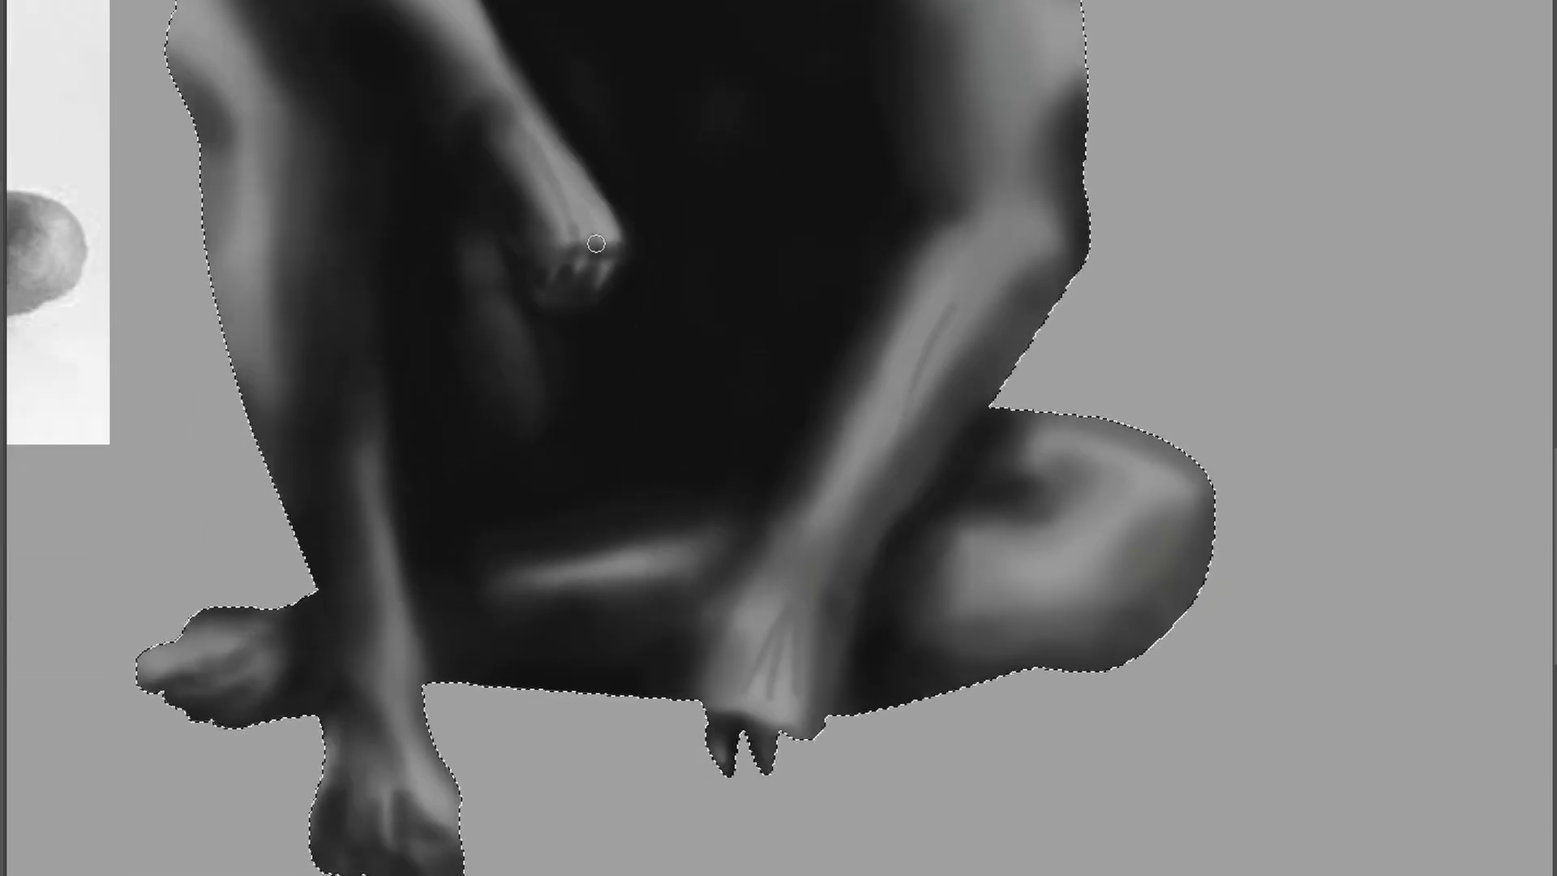
drag(613, 295, 557, 307)
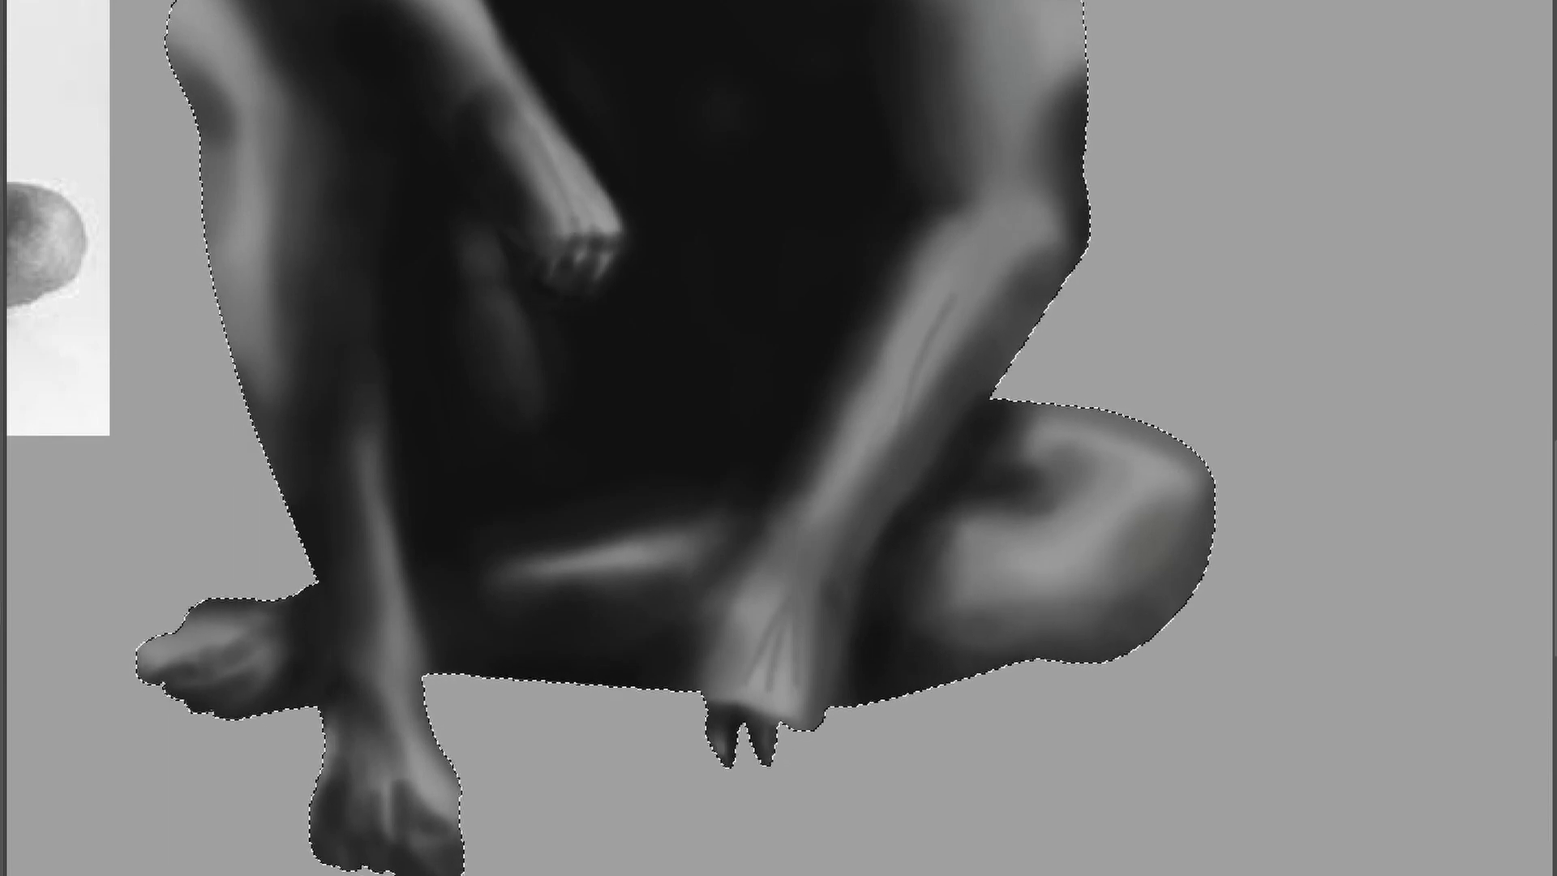
scroll(600, 209, down, 1)
scroll(600, 208, down, 1)
scroll(167, 646, down, 1)
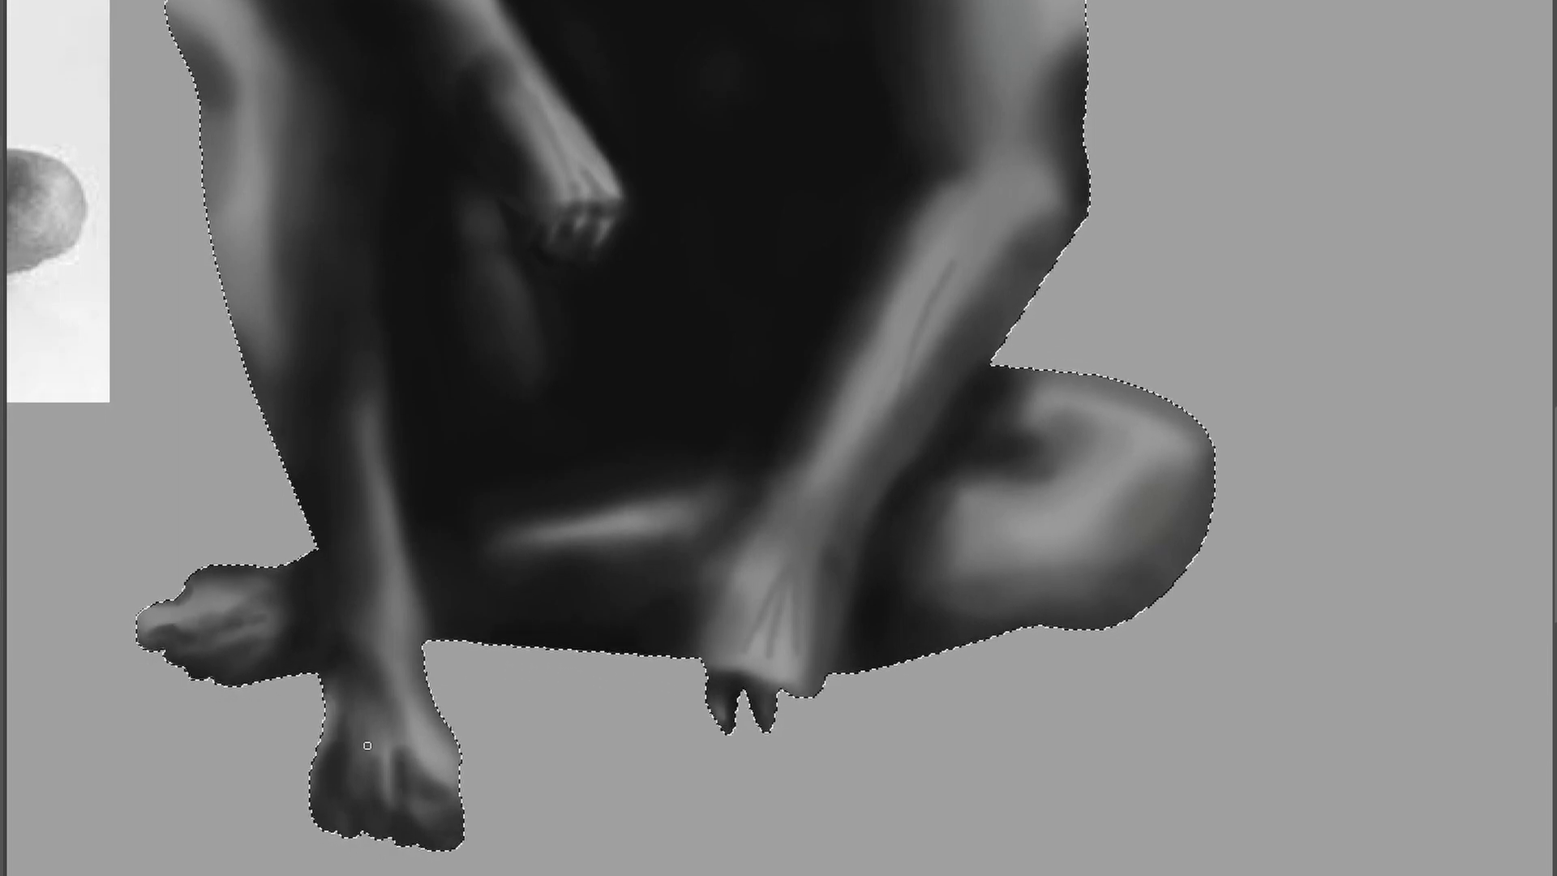
- Adjust the brush size and reshape the grey tones around the raised arm's elbow
key(ctrl+minus)
key(ctrl+minus)
scroll(469, 789, up, 4)
key(ctrl+plus)
key(ctrl+plus)
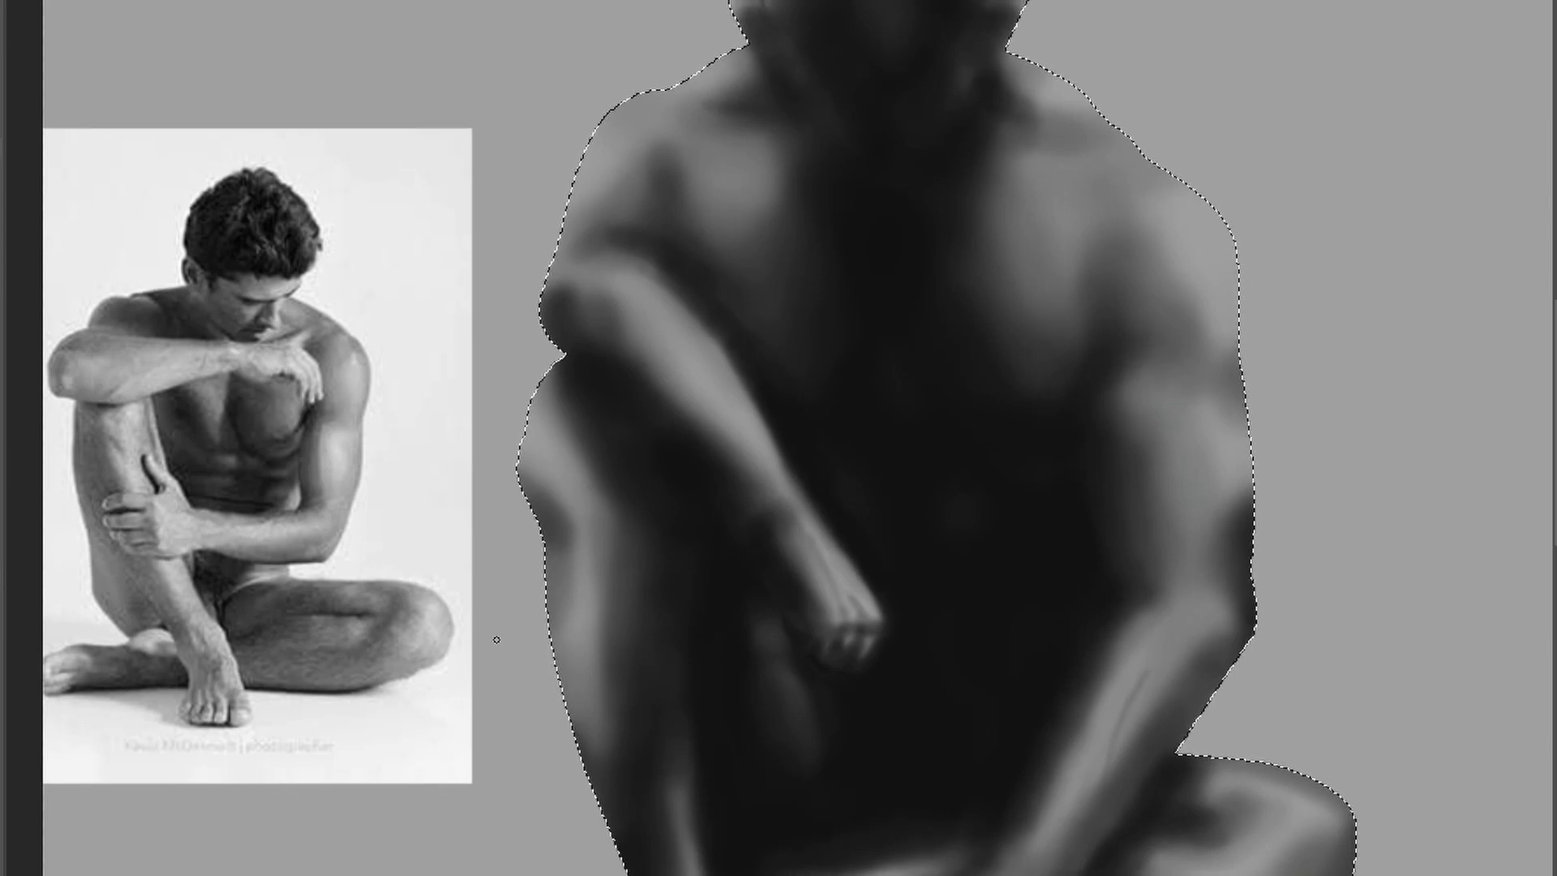
right_click(605, 304)
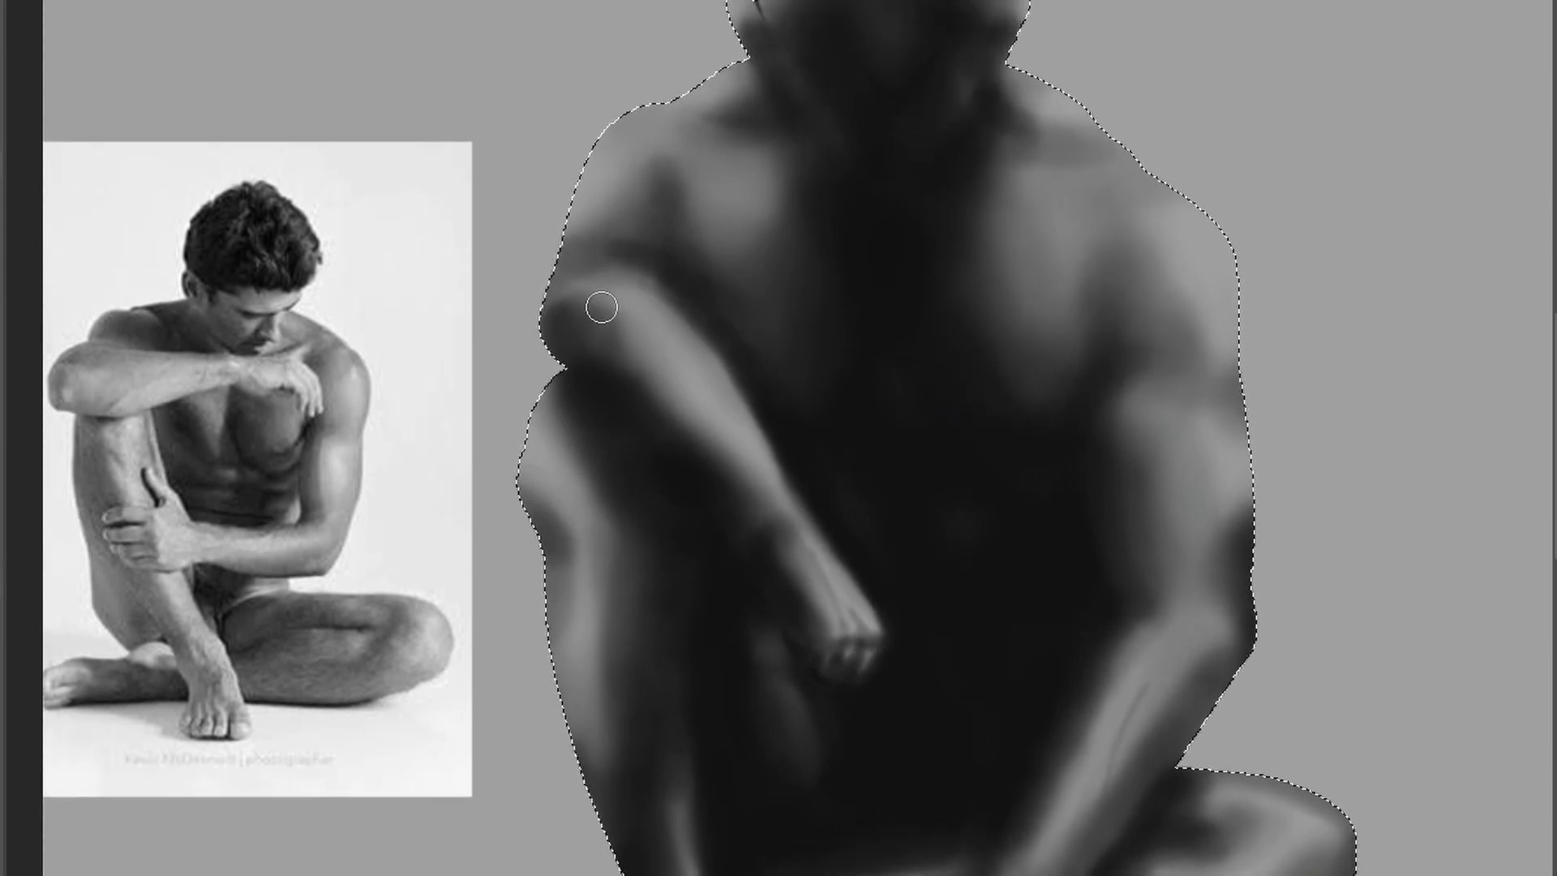
right_click(700, 280)
drag(820, 329, 804, 329)
key(Return)
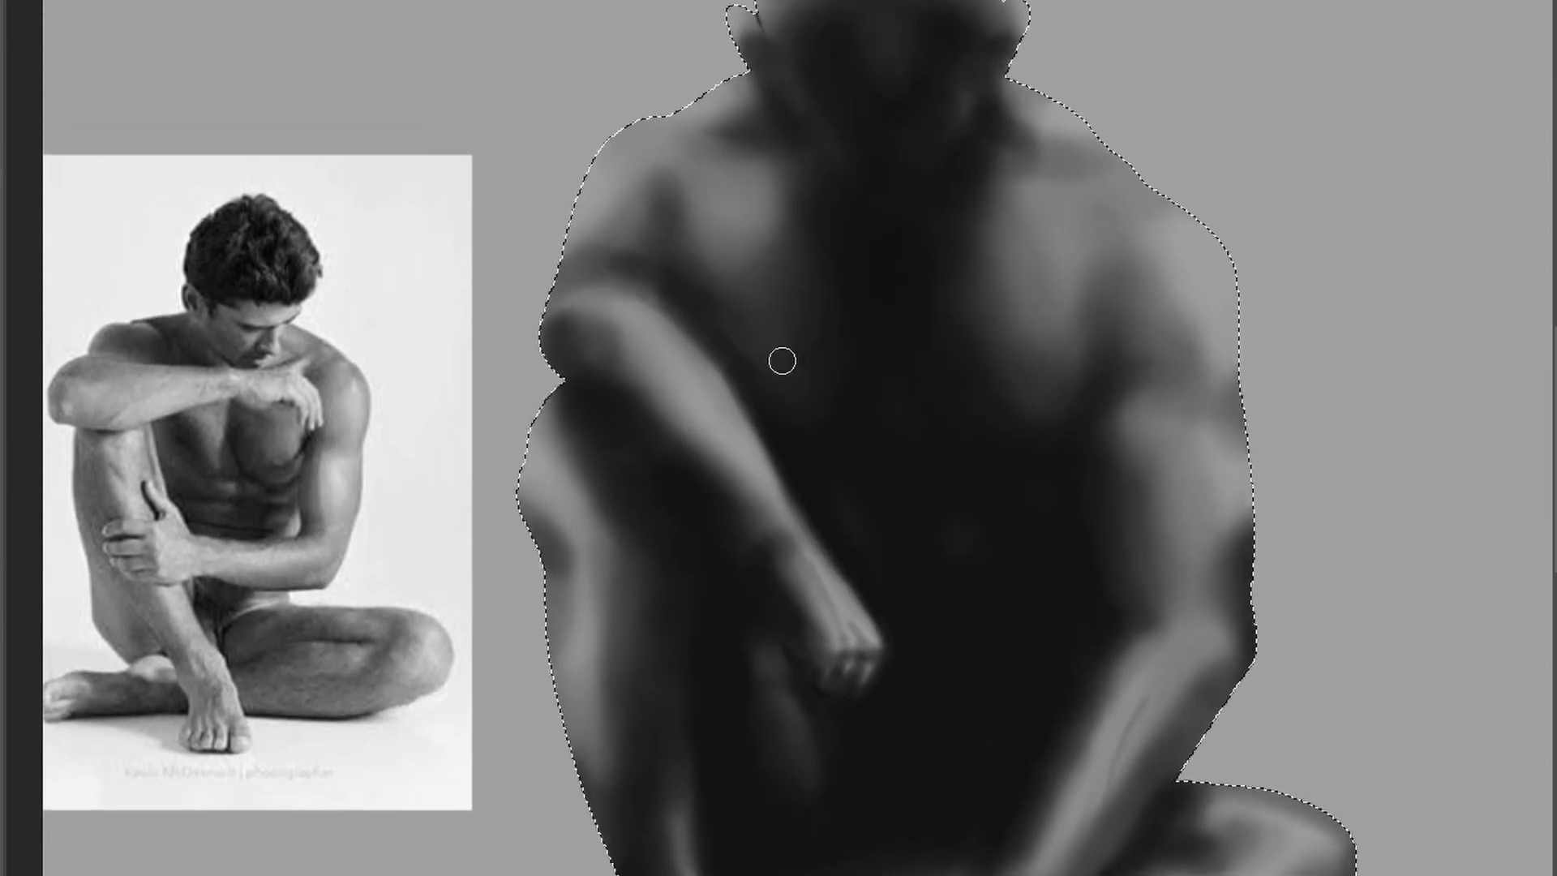
- Shade the upper edges of both shoulders, and enlarge the brush to soften the crease between the raised arm's shoulder and the chest
drag(689, 105, 659, 121)
drag(1136, 178, 1148, 192)
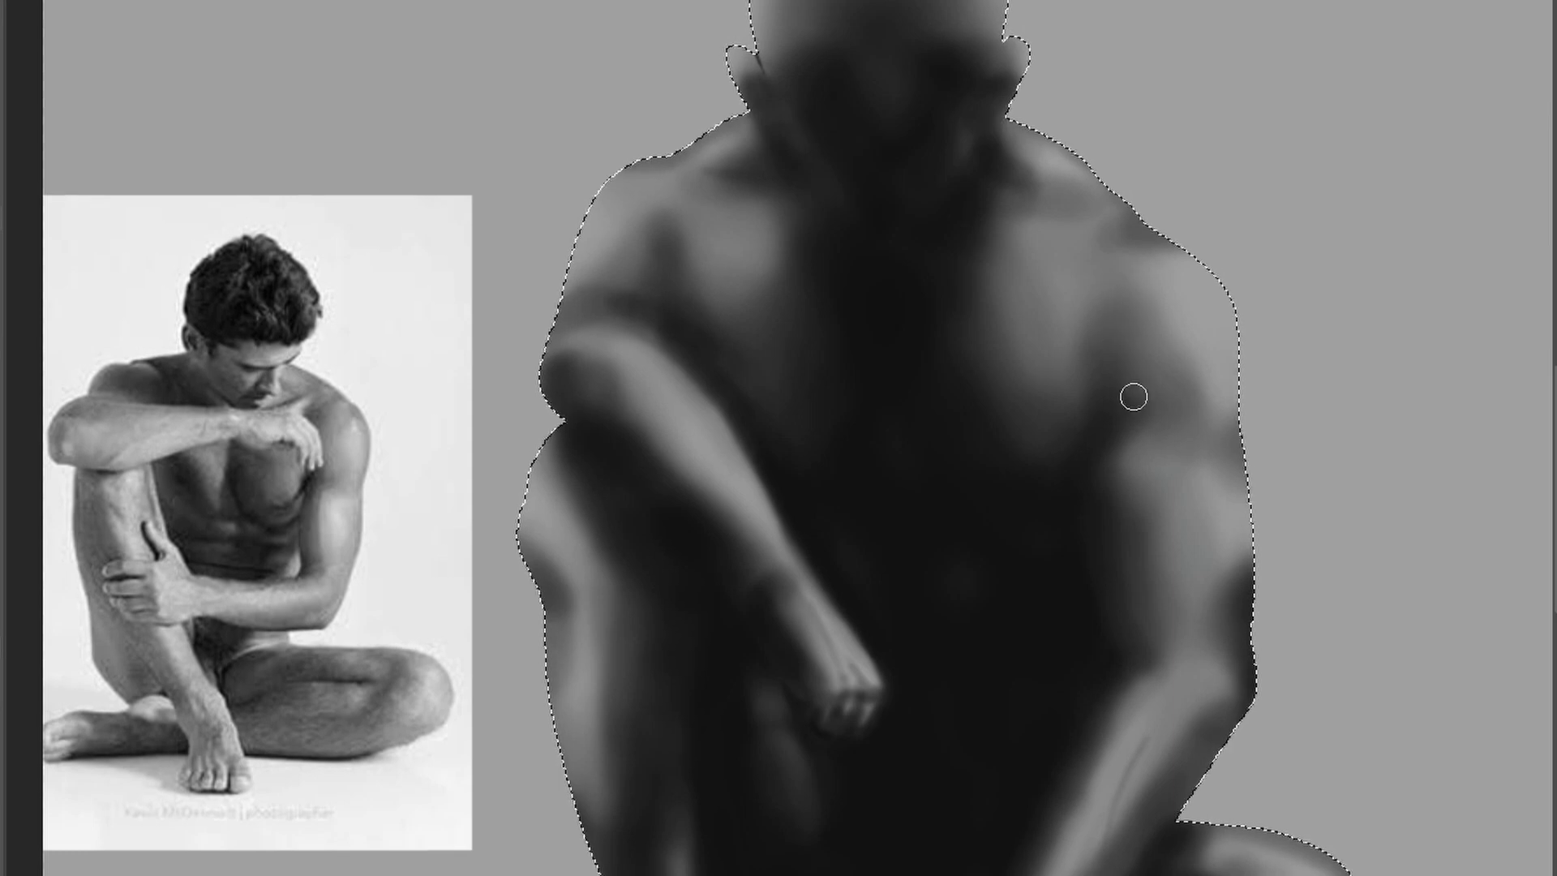
right_click(746, 248)
drag(677, 164, 680, 297)
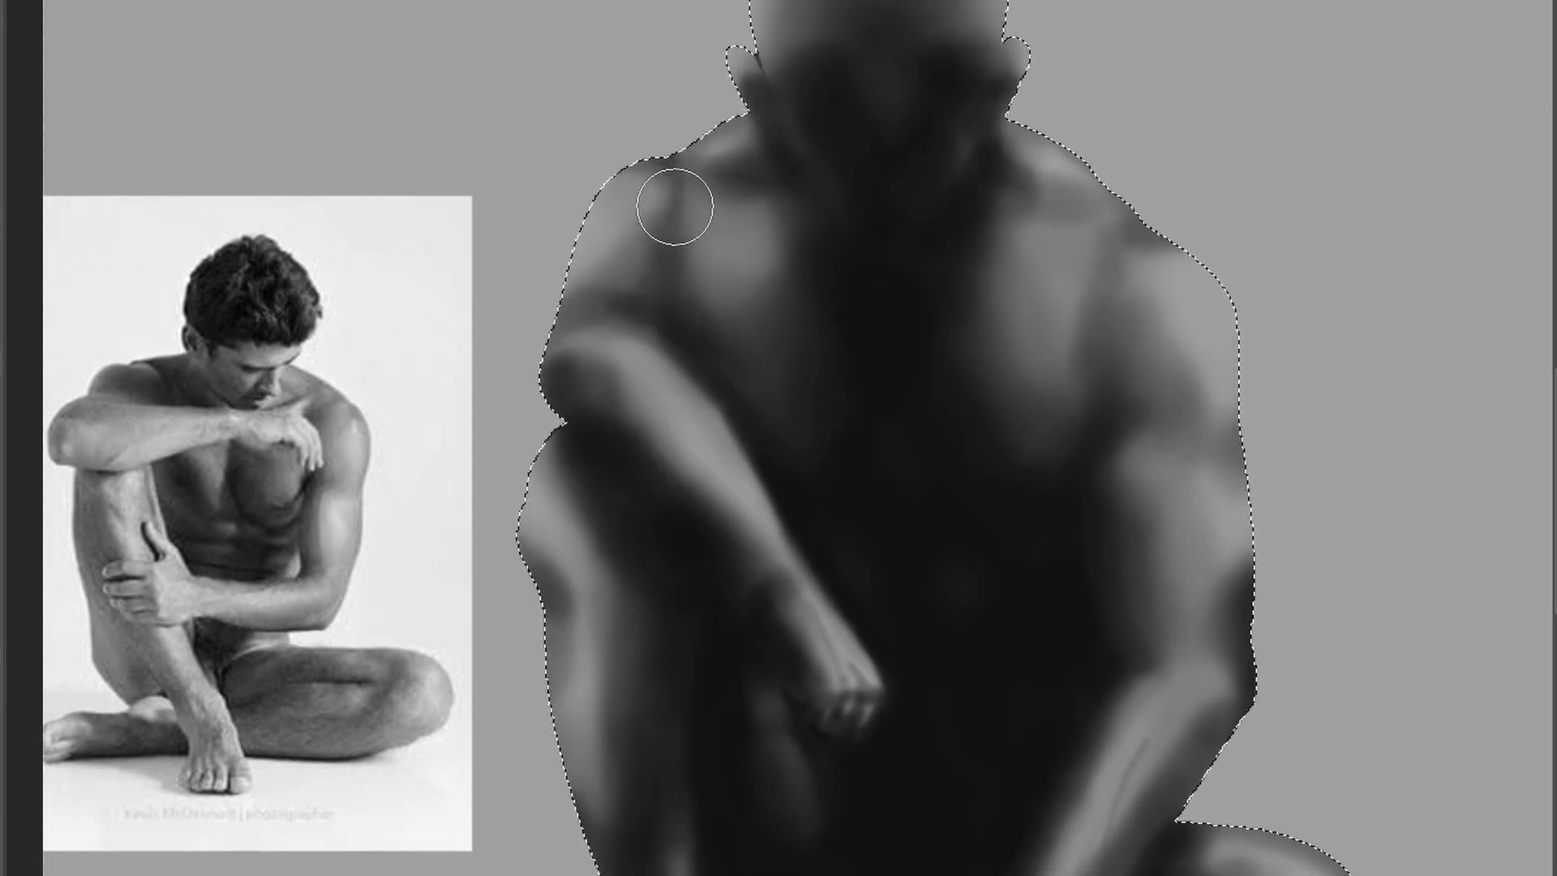